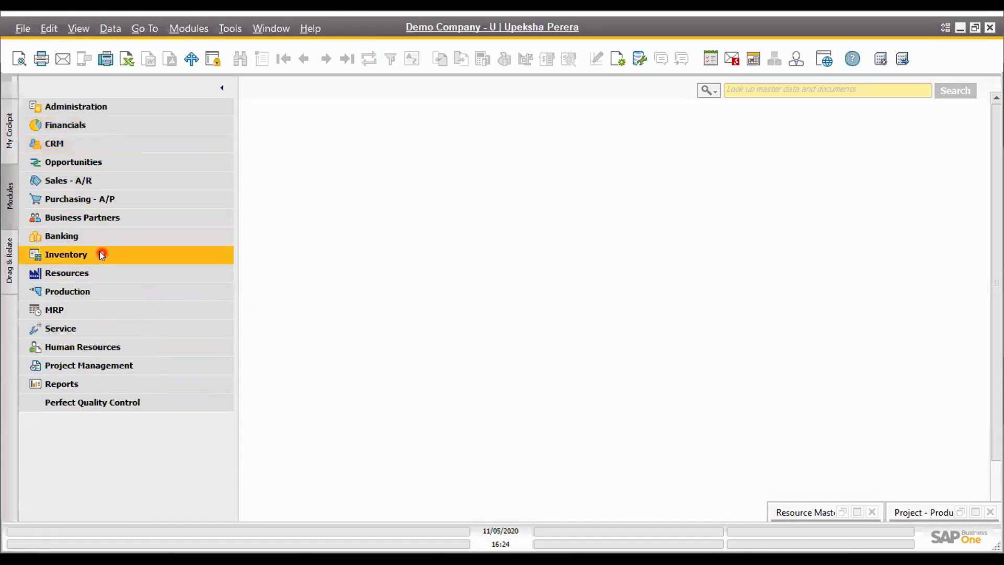
Step: Open the item master data and load item S10000, Canon Printer, through a wildcard search of item codes
click(101, 255)
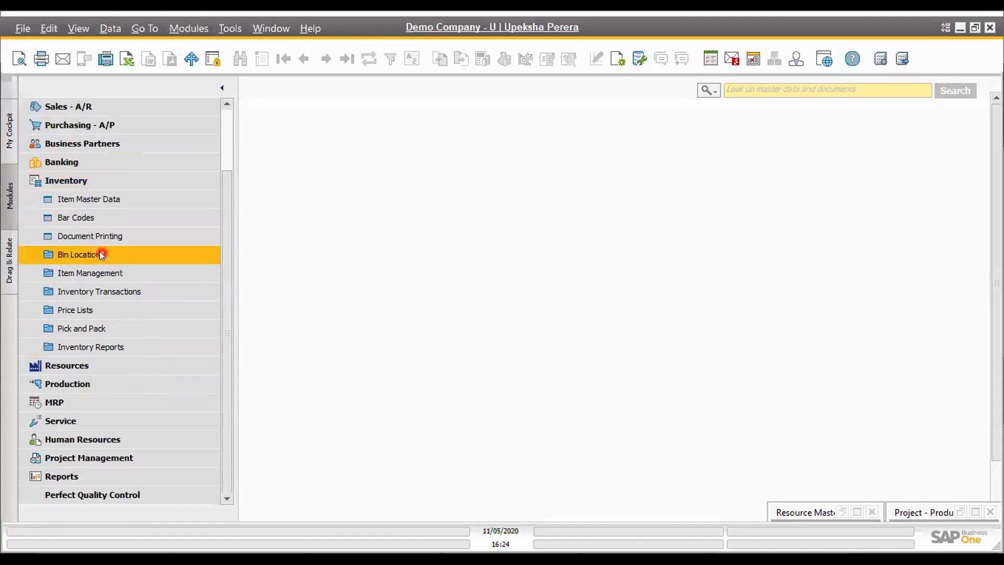
click(120, 199)
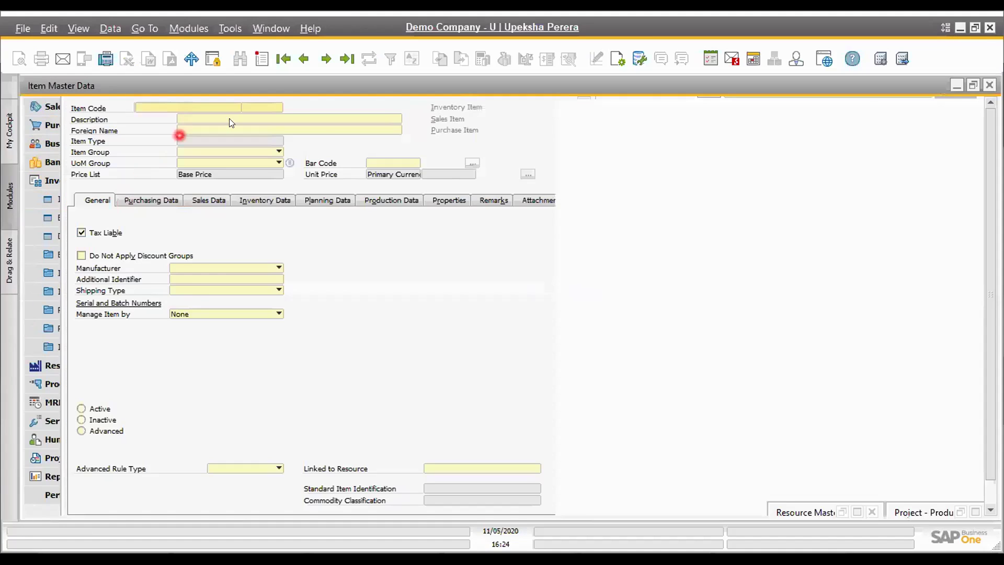
click(151, 108)
text(*)
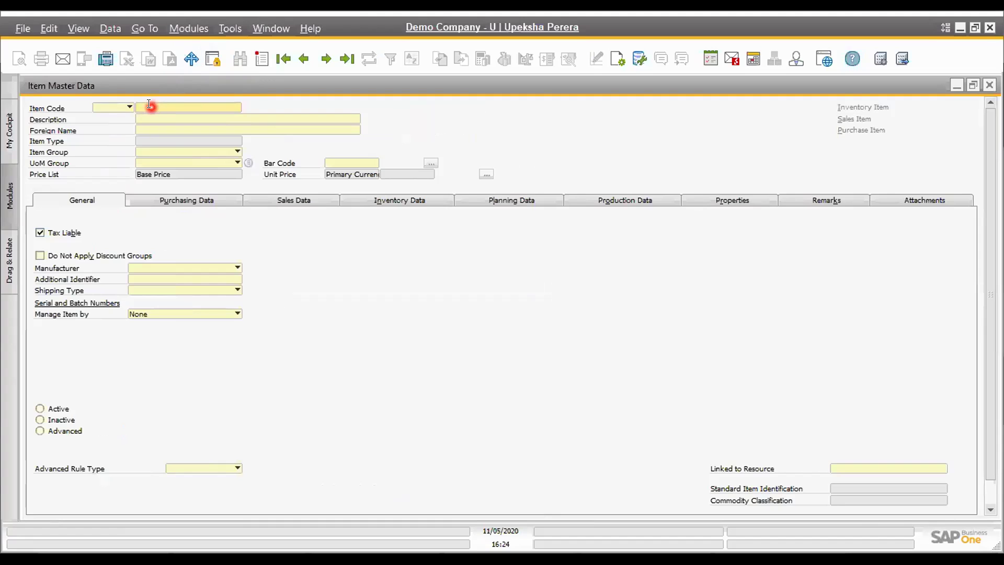
text(S)
key(Tab)
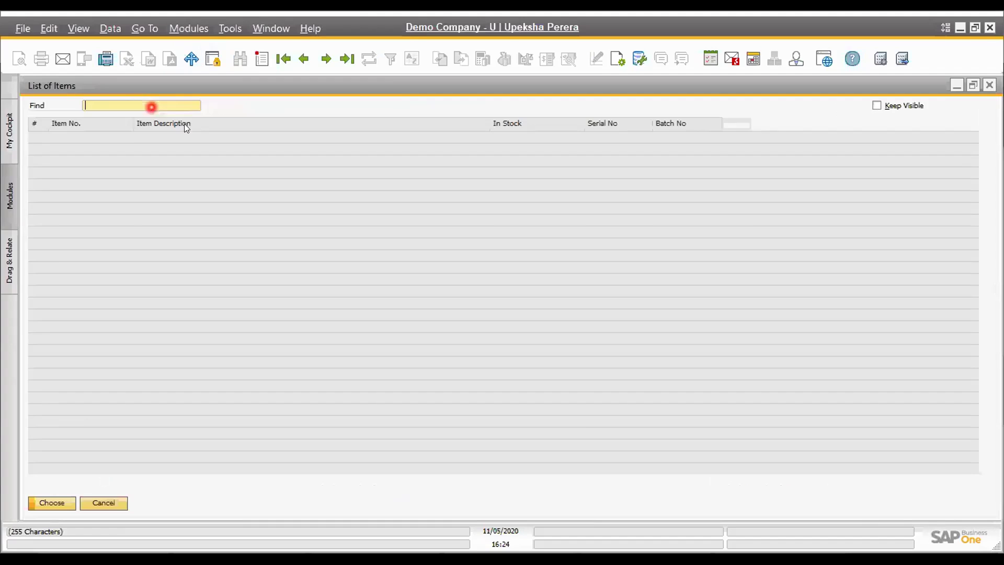
click(159, 149)
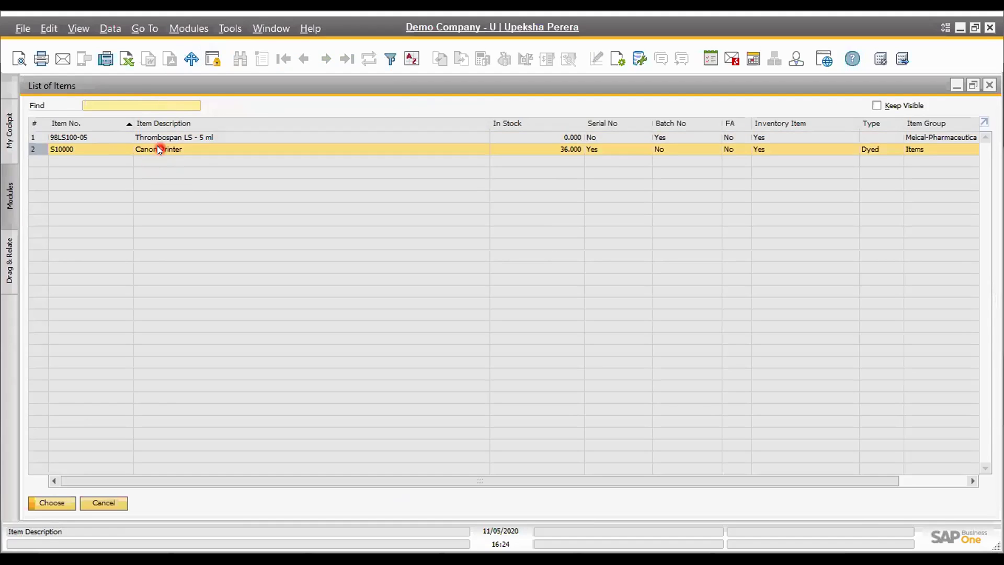
double_click(75, 150)
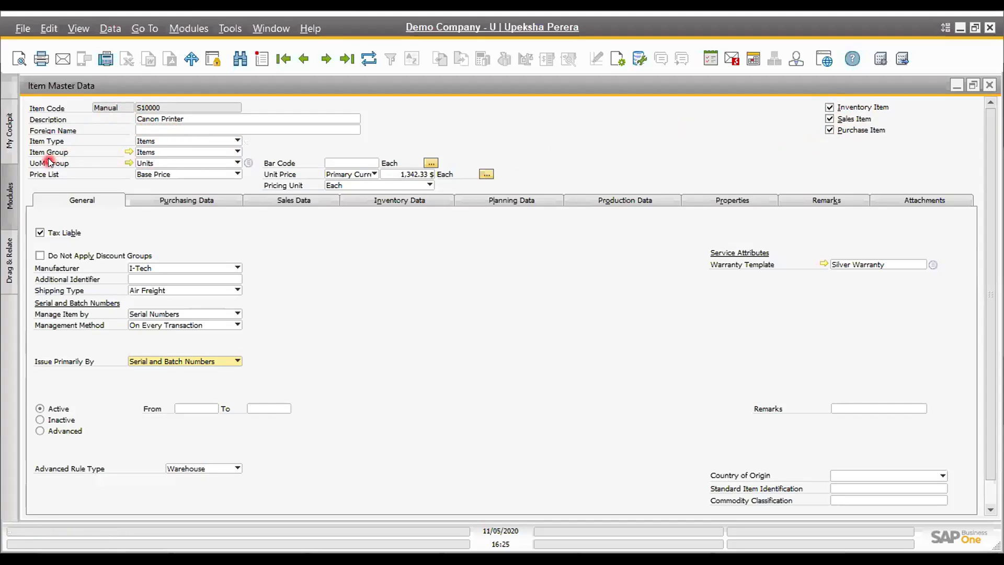
Step: Review the available item groups and UoM groups for the Canon Printer without changing the assigned ones
click(233, 151)
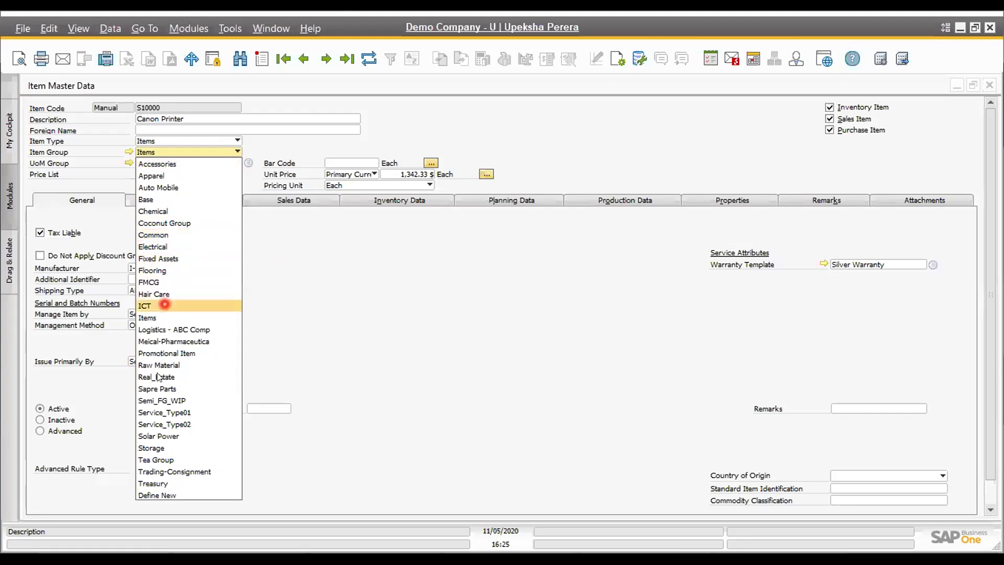
click(291, 259)
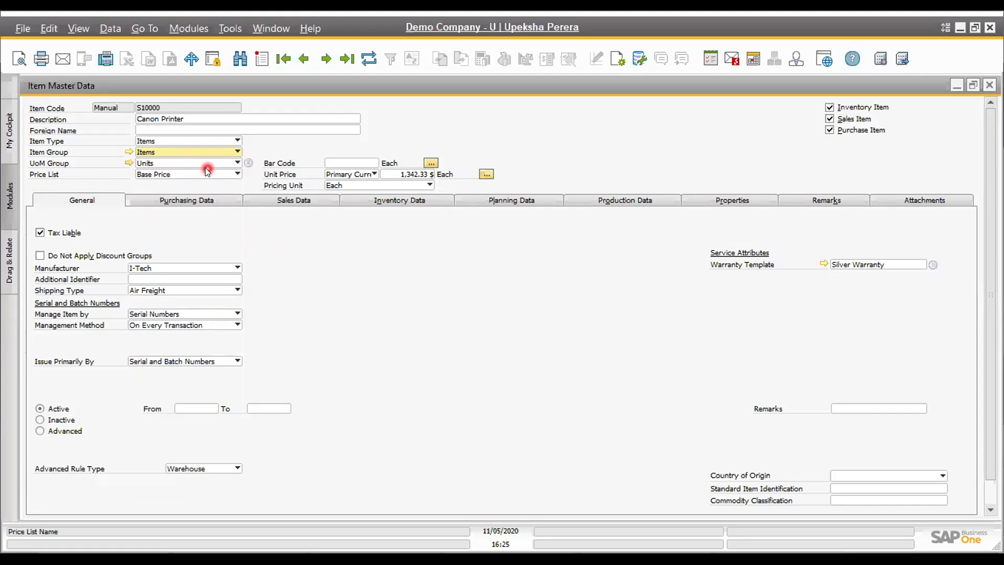
click(238, 164)
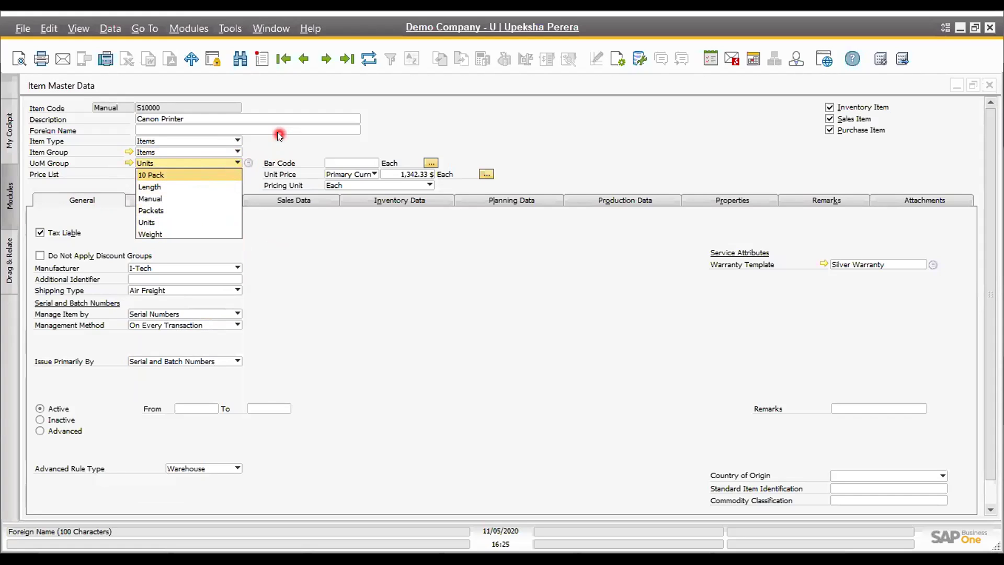
click(248, 168)
click(247, 164)
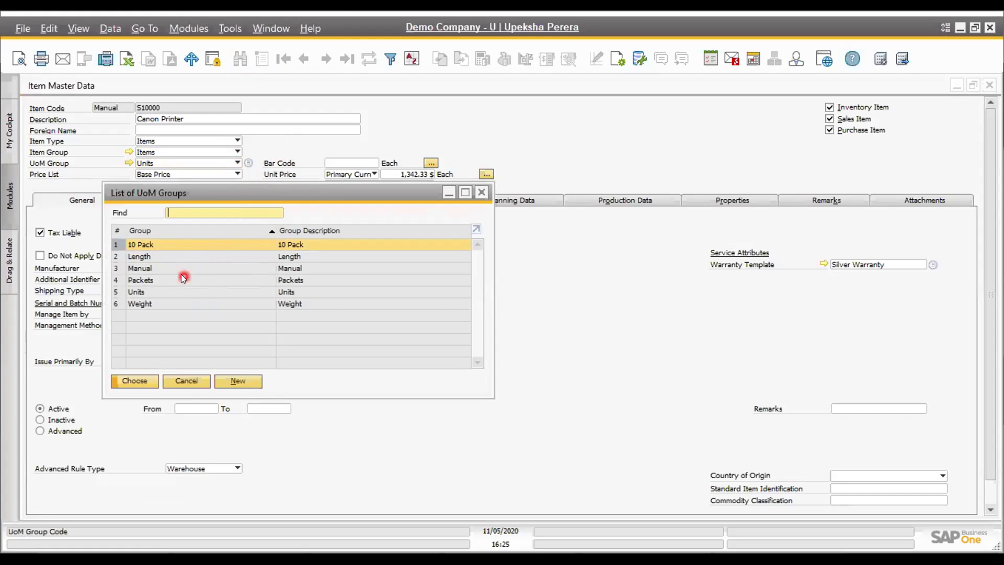
click(194, 382)
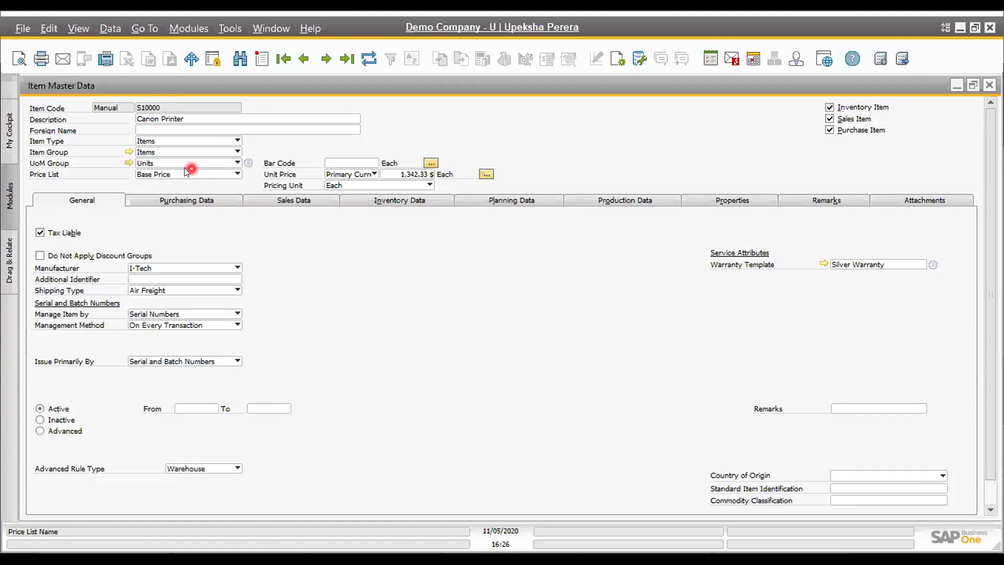
Step: Examine the unit conversions defined for the item's UoM group and the price lists available for it
click(130, 163)
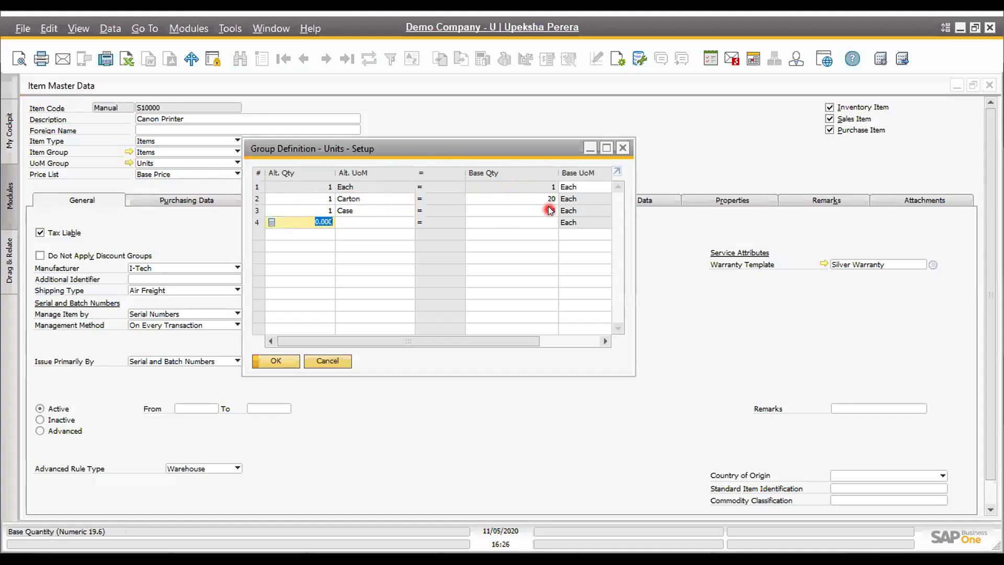
click(333, 360)
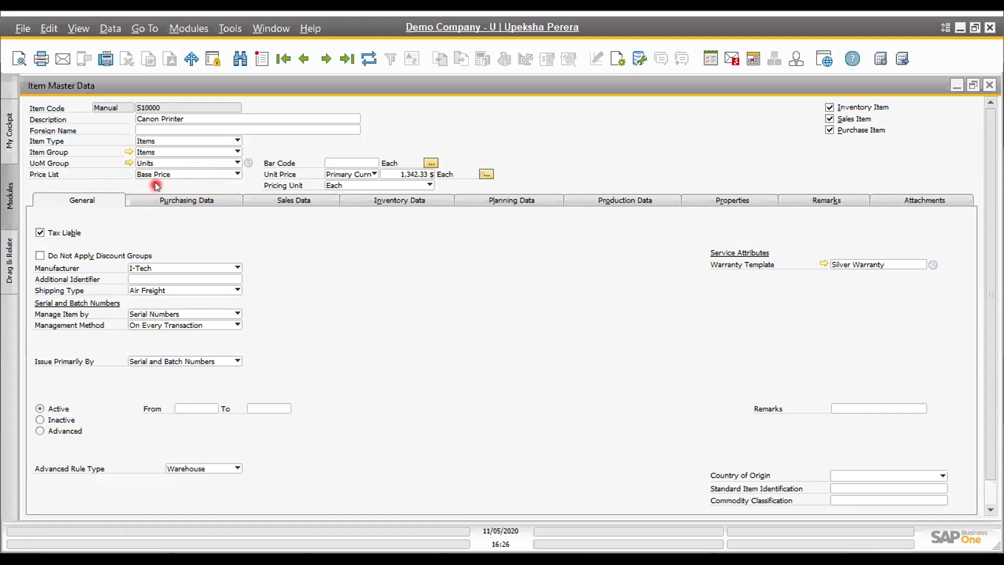
click(174, 176)
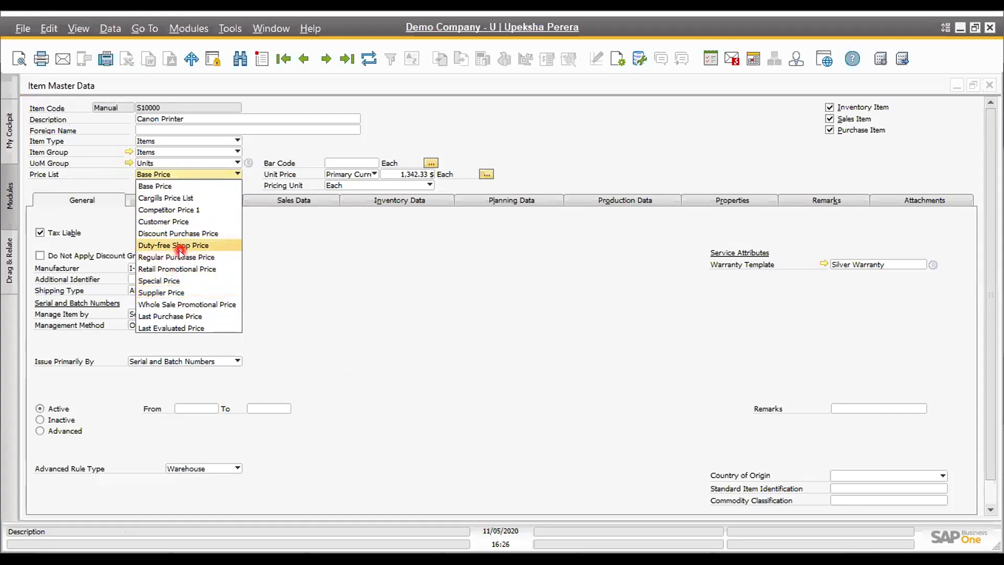
click(174, 282)
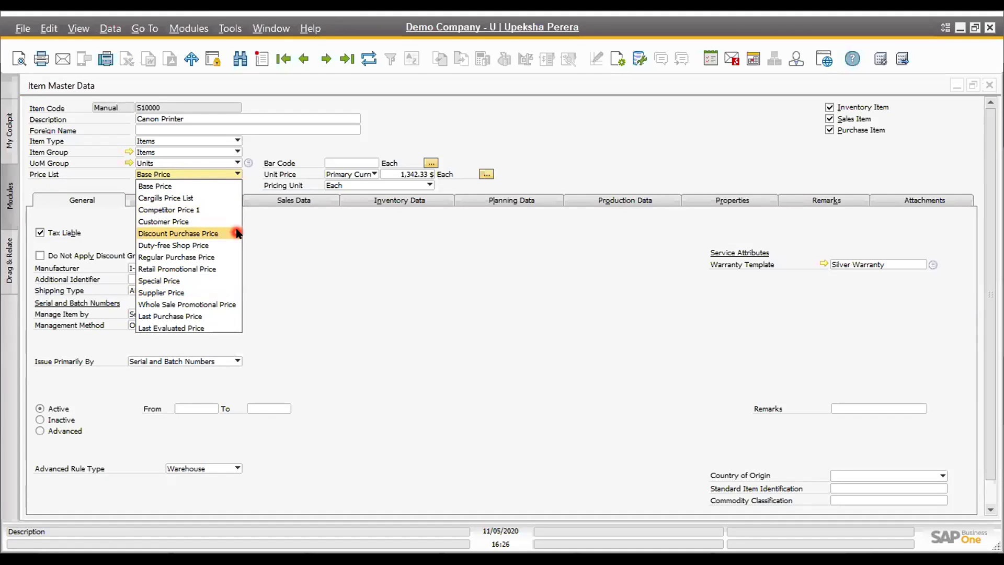
click(289, 272)
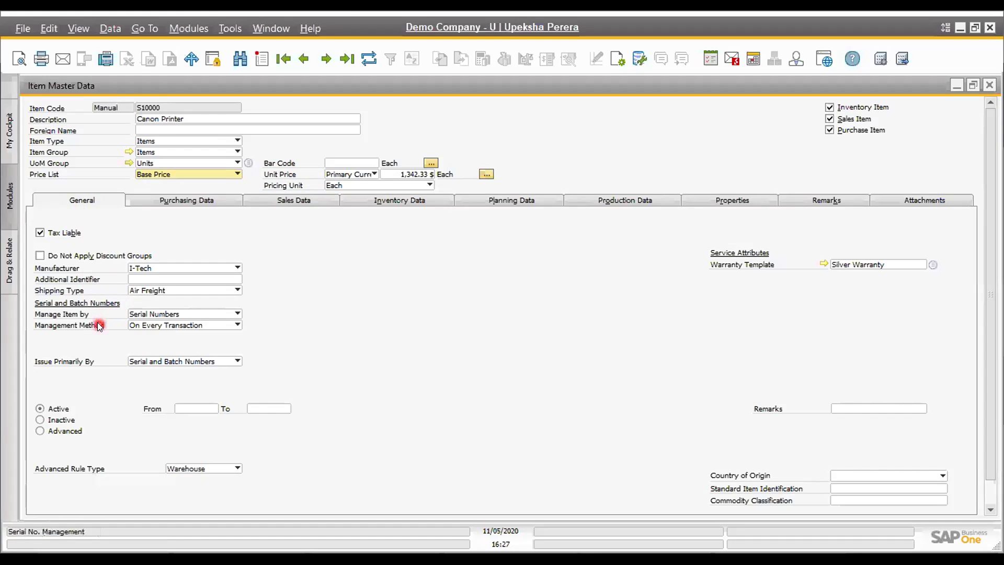
Step: Review the item's purchasing and sales data and its stock figures for each warehouse
click(191, 201)
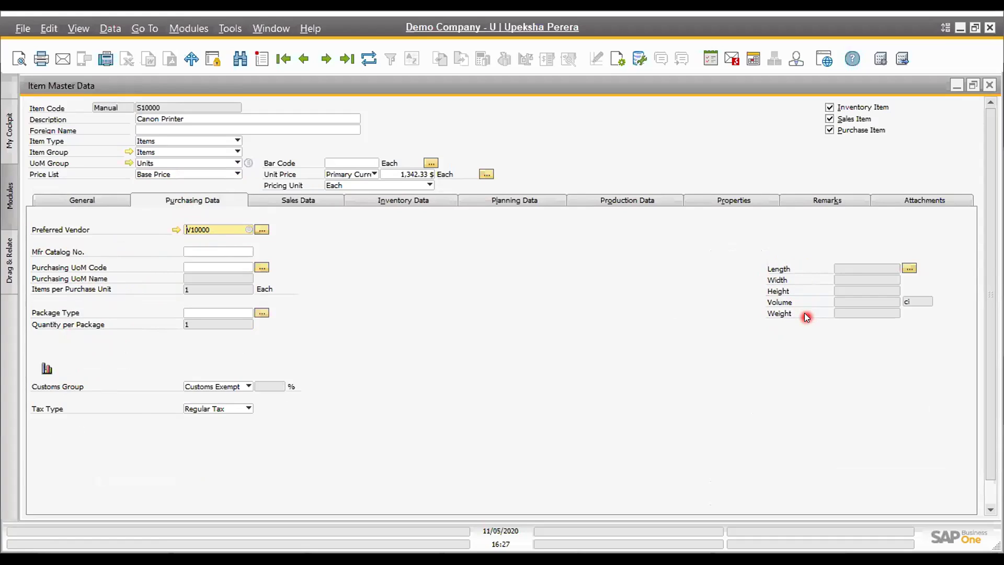
click(303, 201)
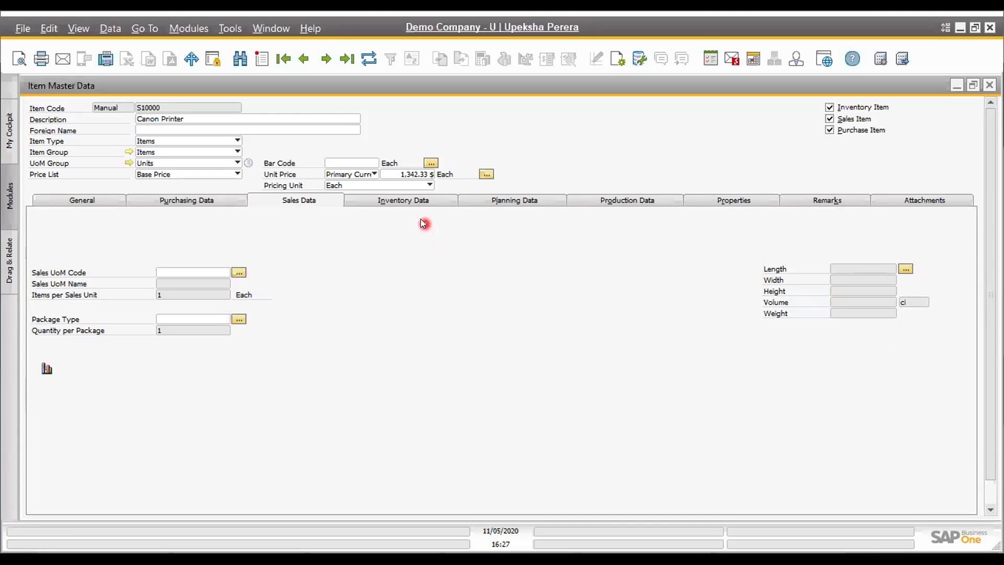
click(409, 201)
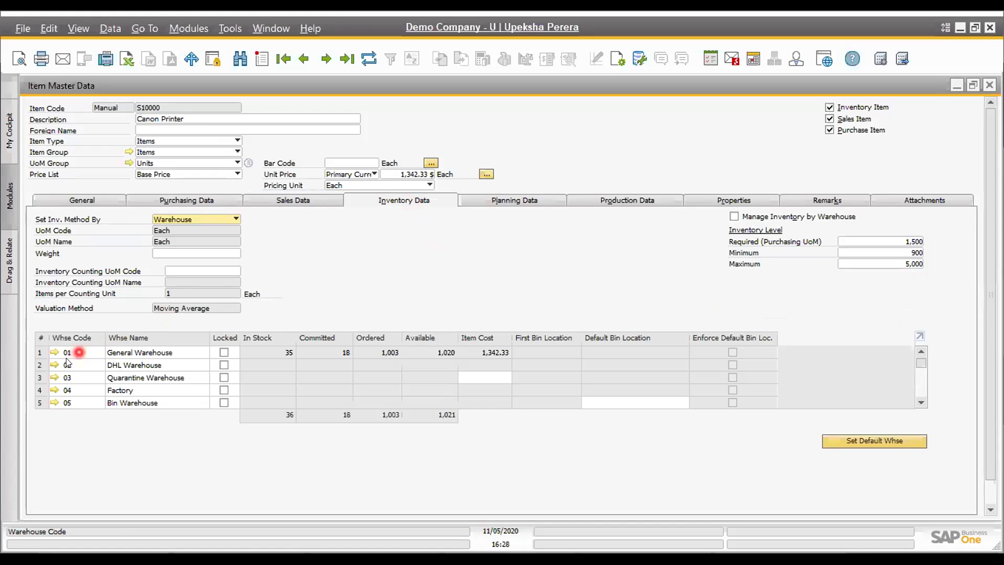
scroll(111, 385, down, 2)
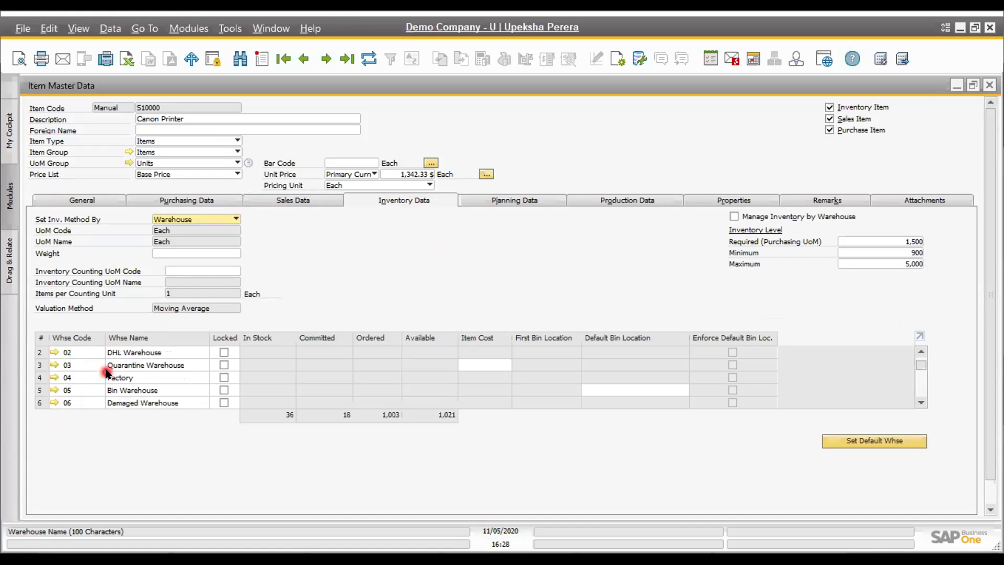
scroll(112, 384, up, 2)
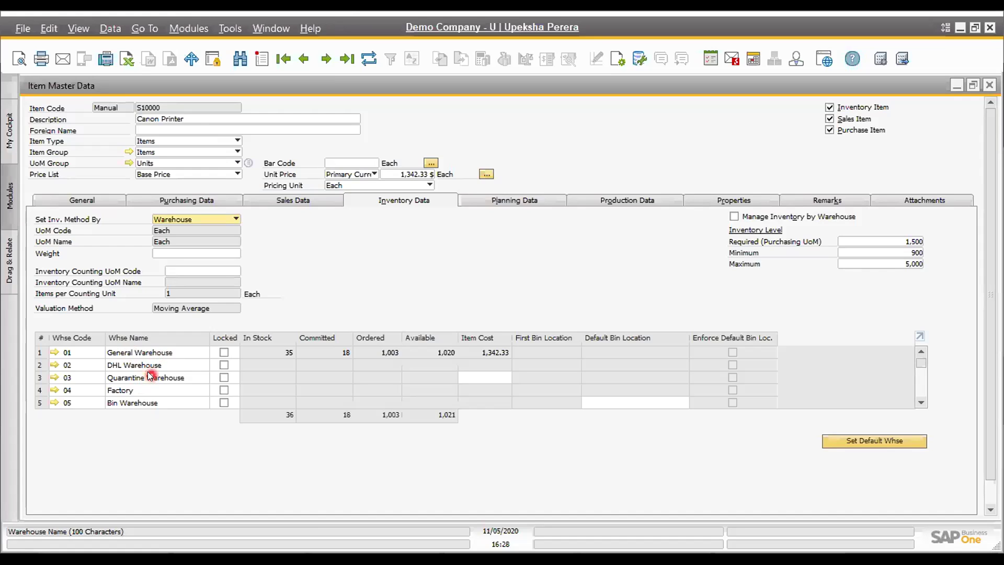
click(289, 353)
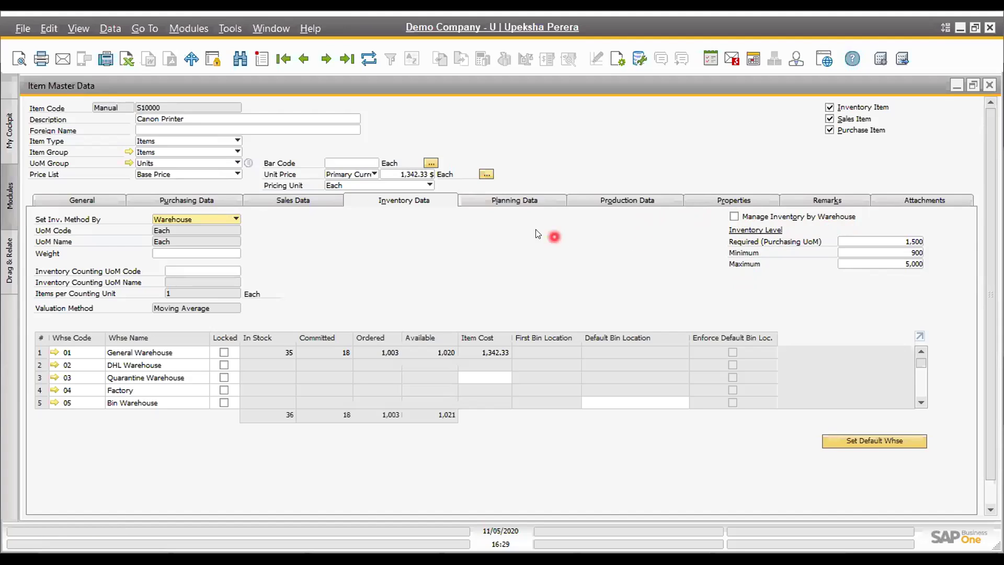
Step: Review the planning method and procurement method options in the item's planning data, choosing Buy for procurement
click(520, 202)
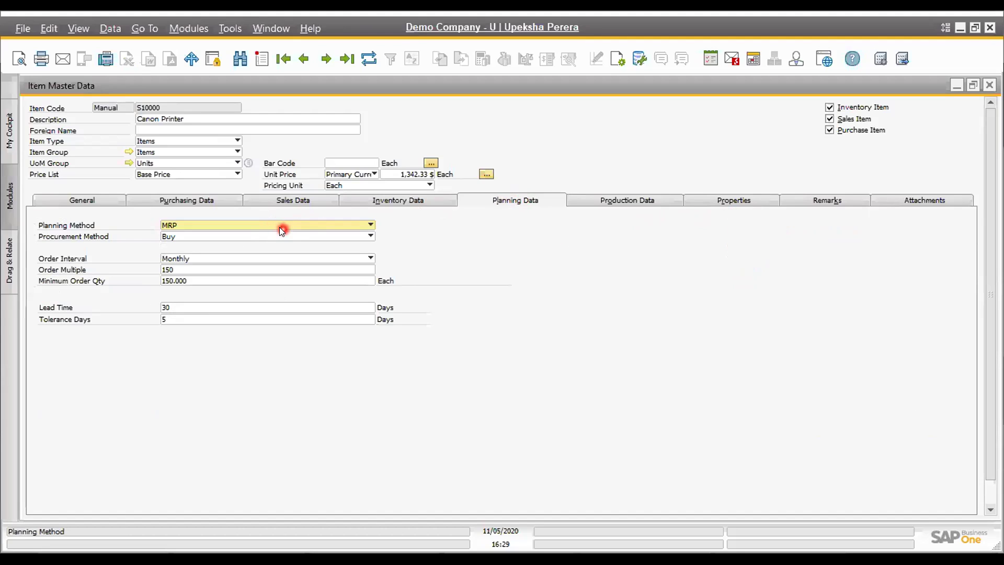
click(282, 230)
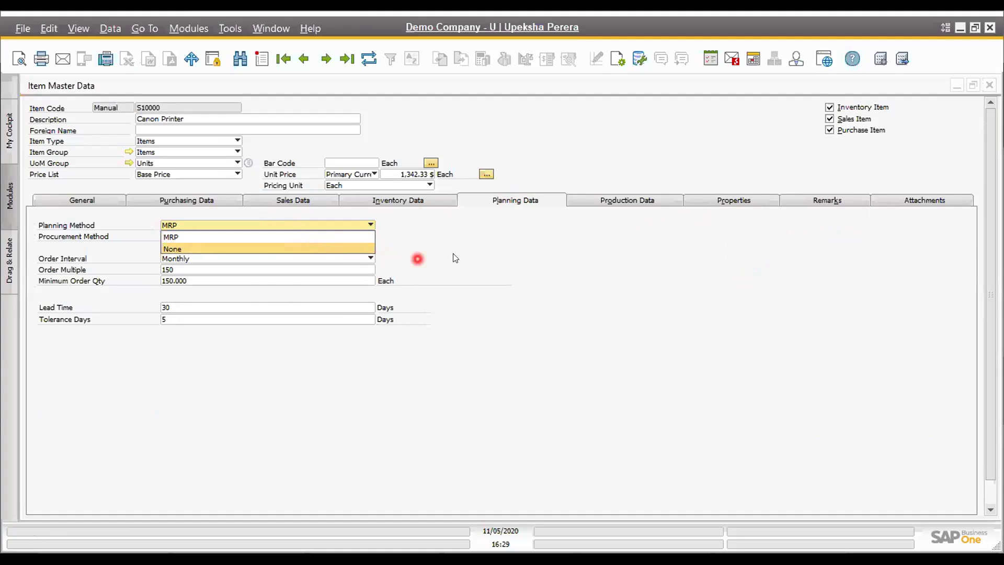
click(501, 254)
click(260, 236)
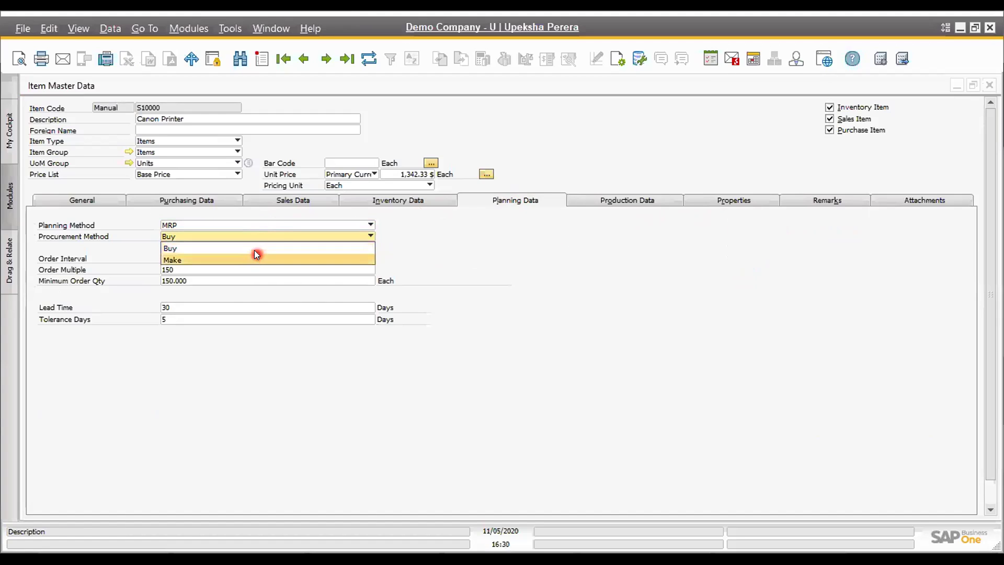
click(257, 249)
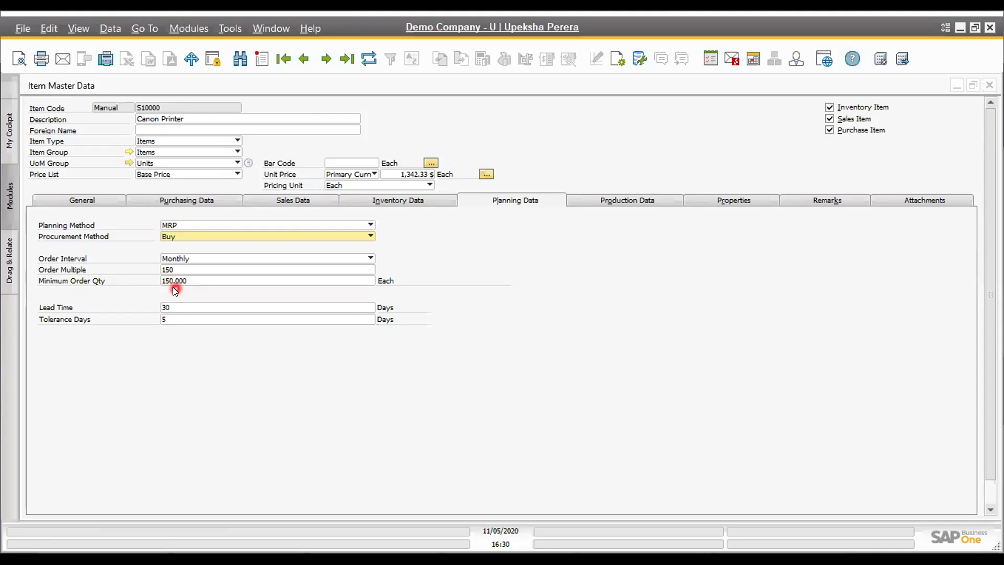
Step: Look through the item's remaining details: production data, properties, remarks with picture, and attachments
click(642, 202)
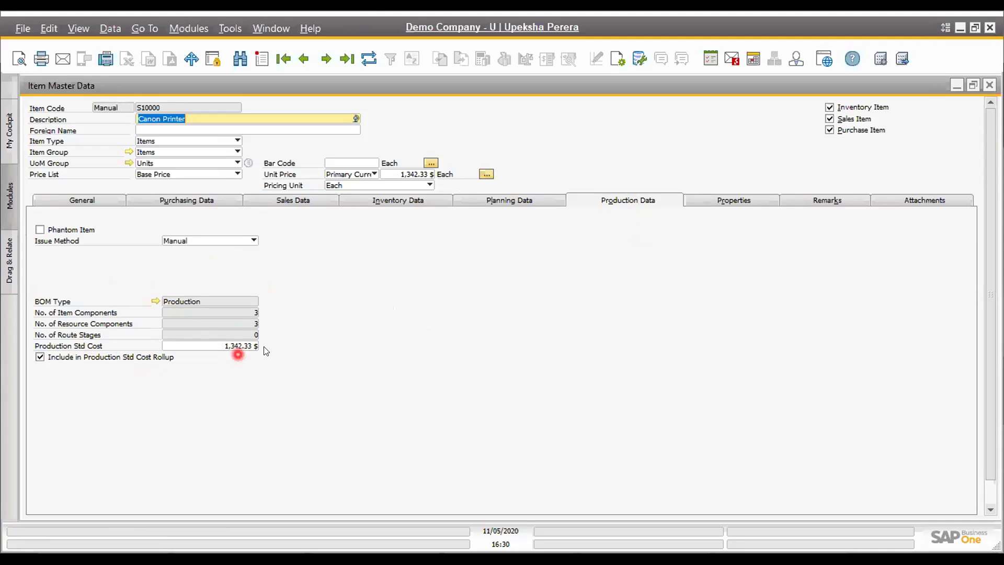
click(734, 202)
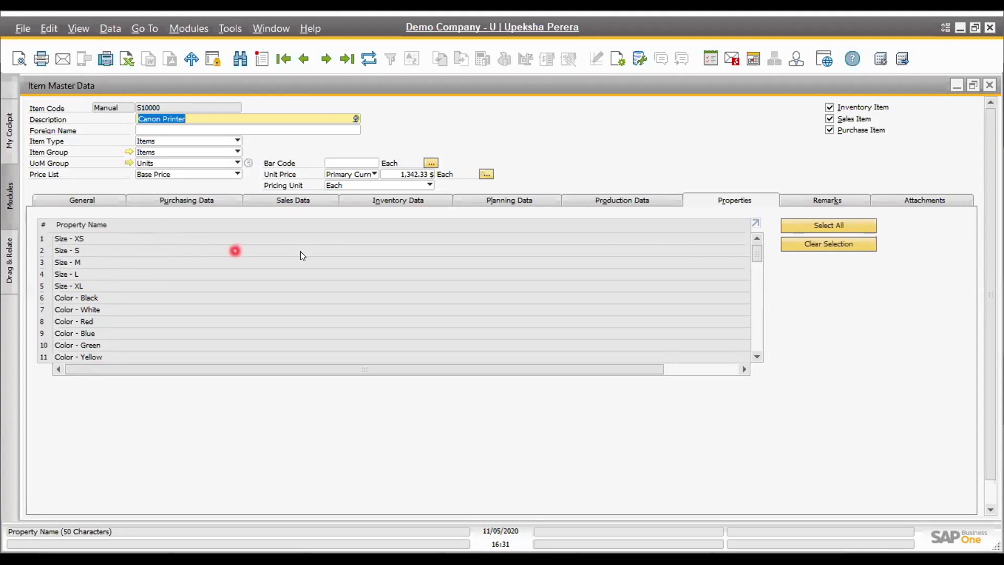
click(822, 202)
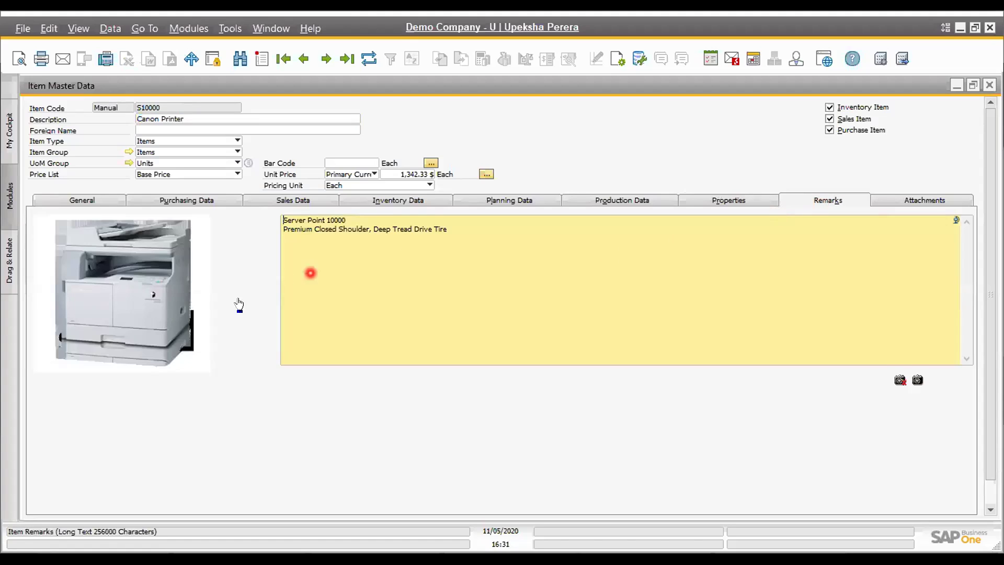
click(924, 202)
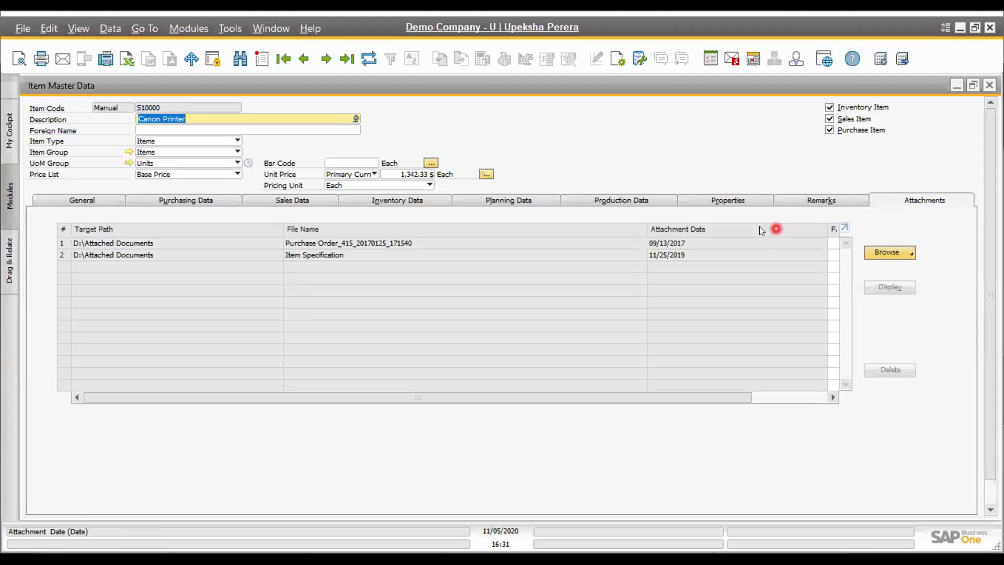
Step: Show the item's user-defined fields and look through the Auto Mobile, Tea Industry and General categories
click(79, 30)
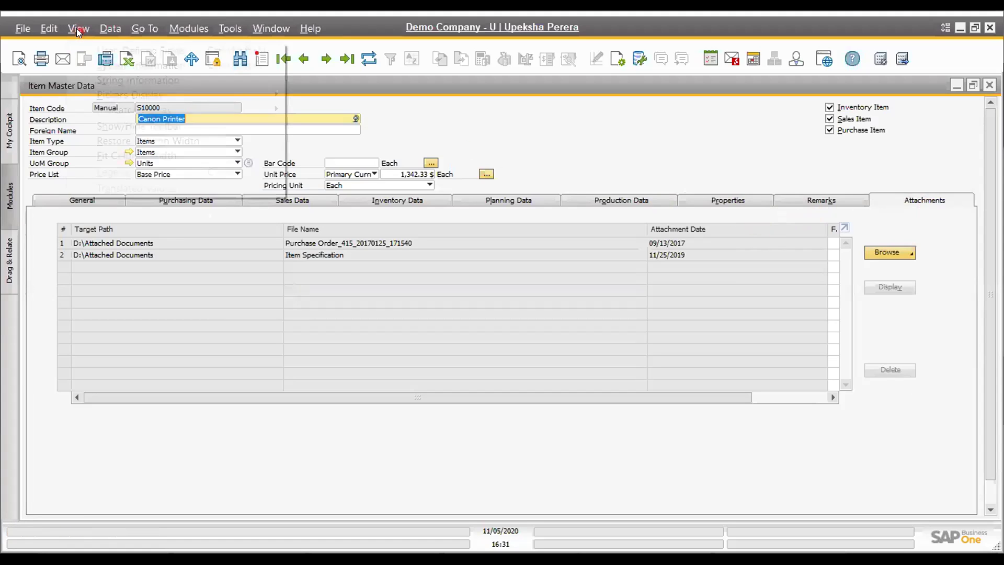
click(114, 51)
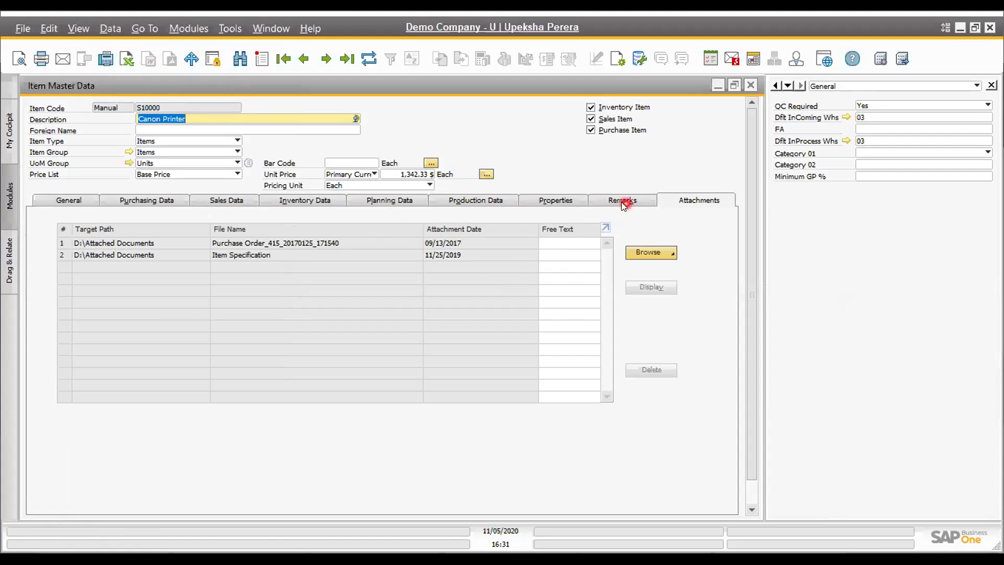
click(625, 201)
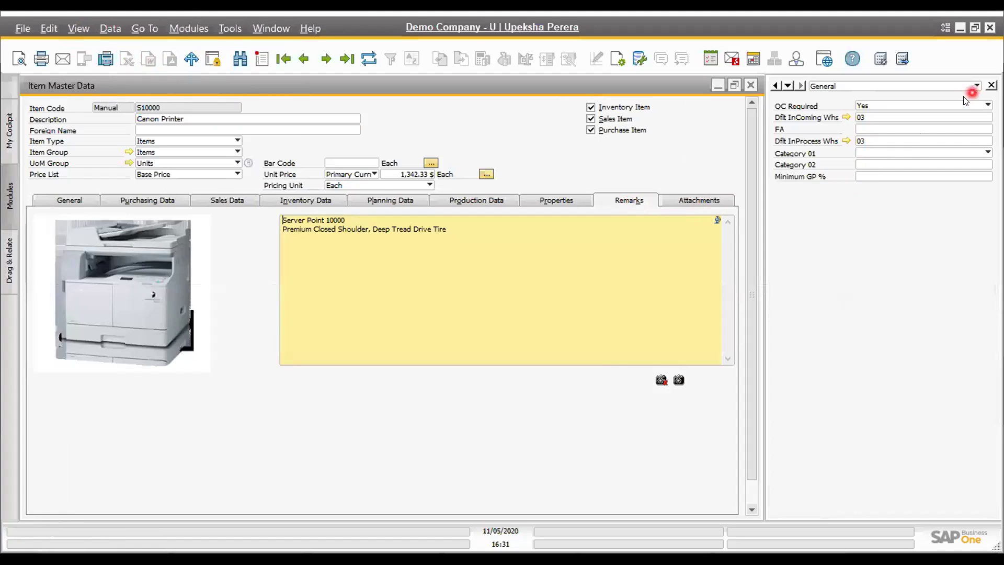
click(974, 86)
click(937, 109)
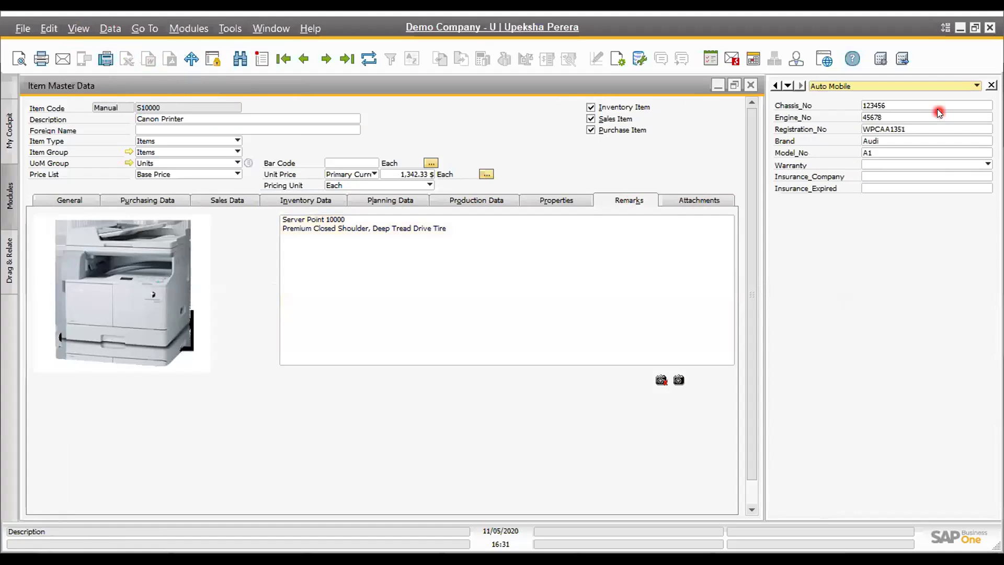
click(962, 86)
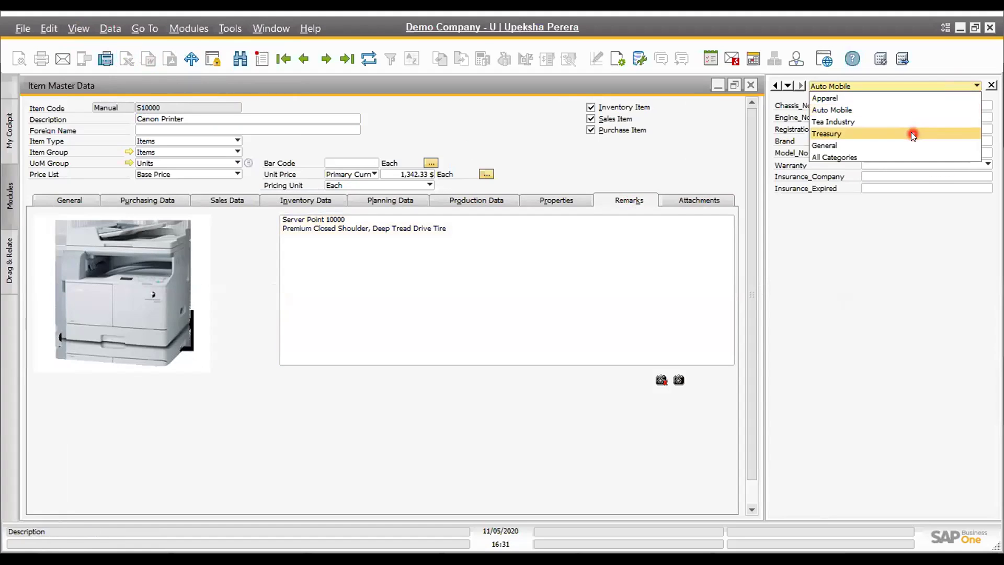
click(912, 122)
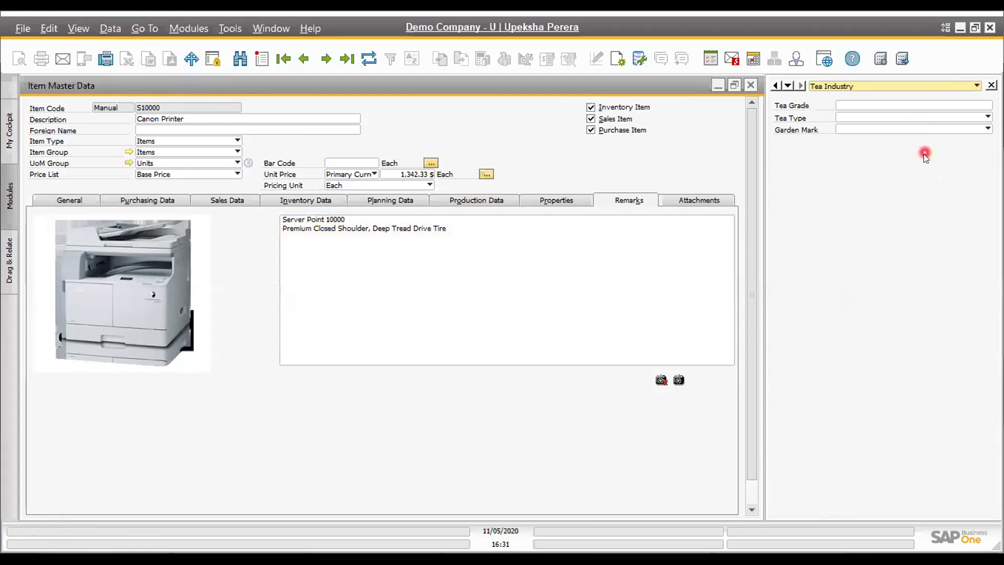
click(918, 87)
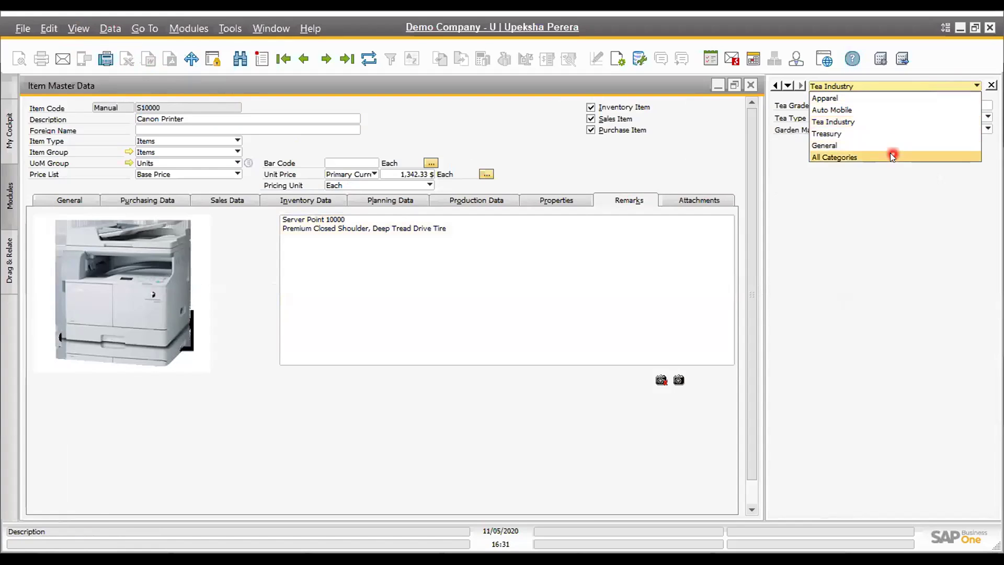
click(890, 146)
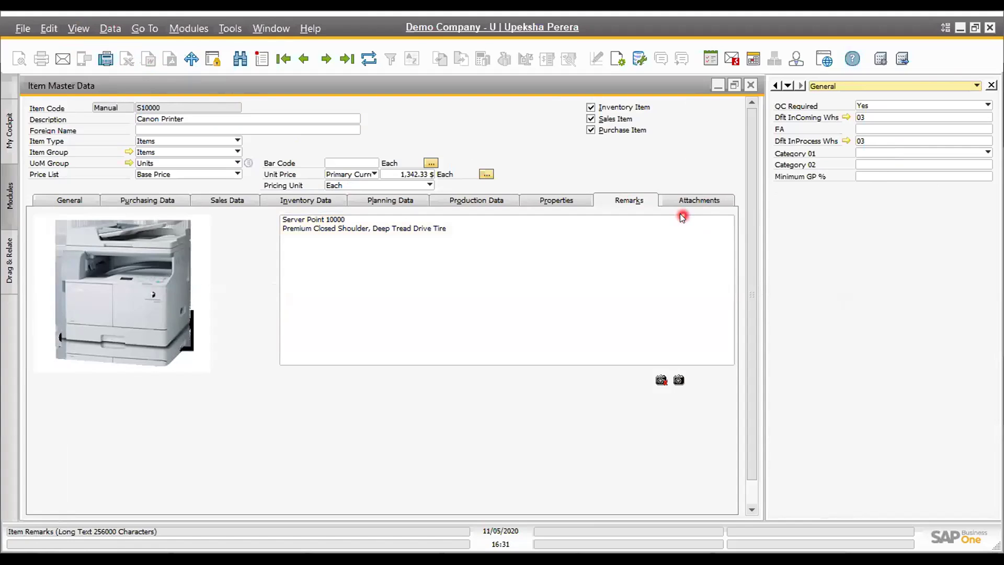
Step: Revisit the item's attachments and review its serial number management settings in the general data
click(689, 203)
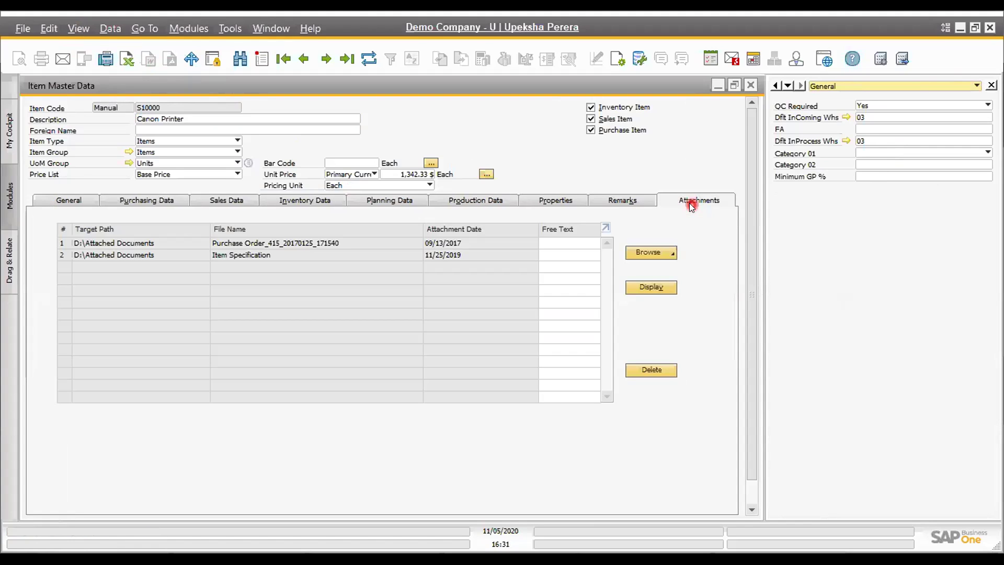
click(63, 205)
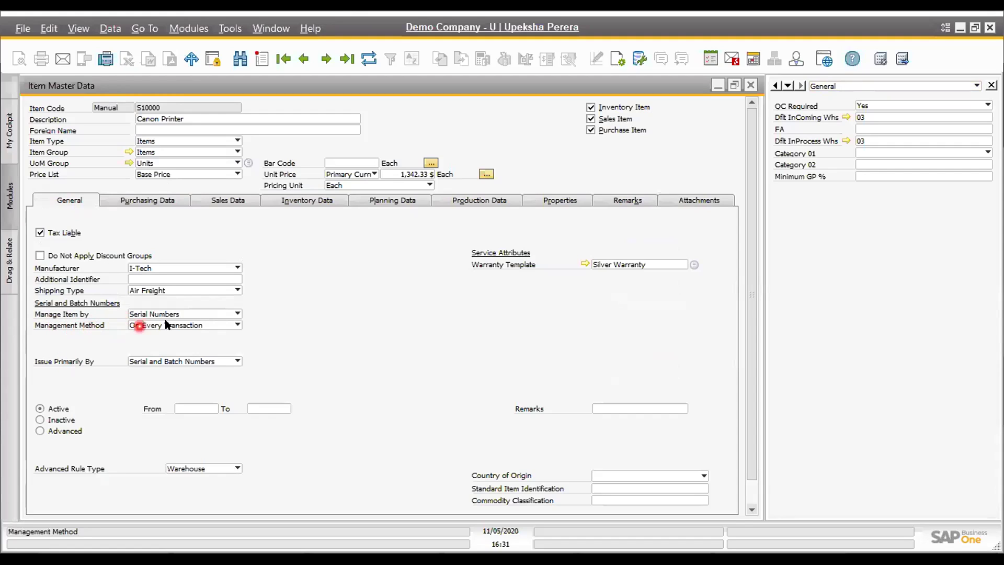
click(216, 315)
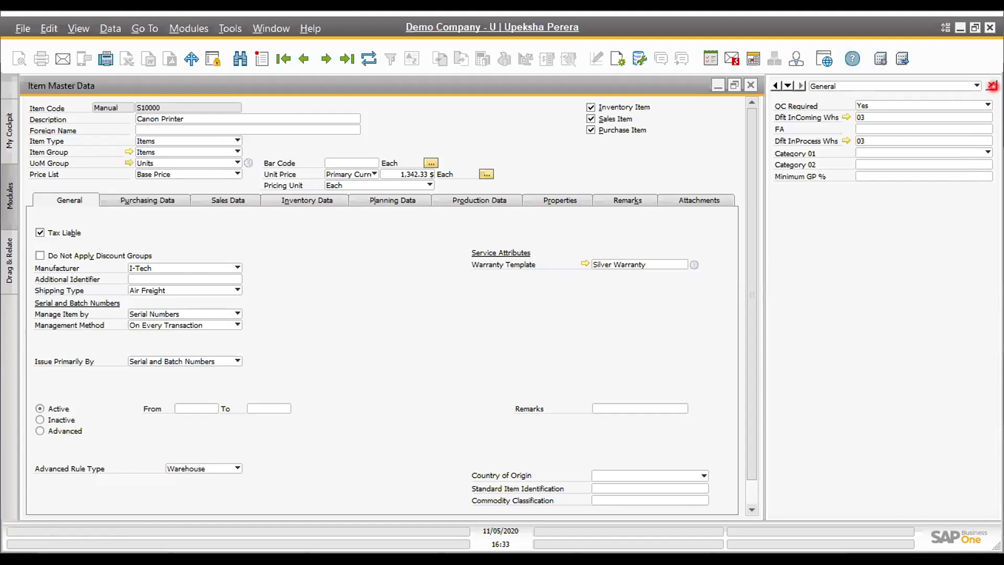
Step: Close the user-defined fields and the Canon Printer item record without saving changes
click(992, 86)
click(990, 85)
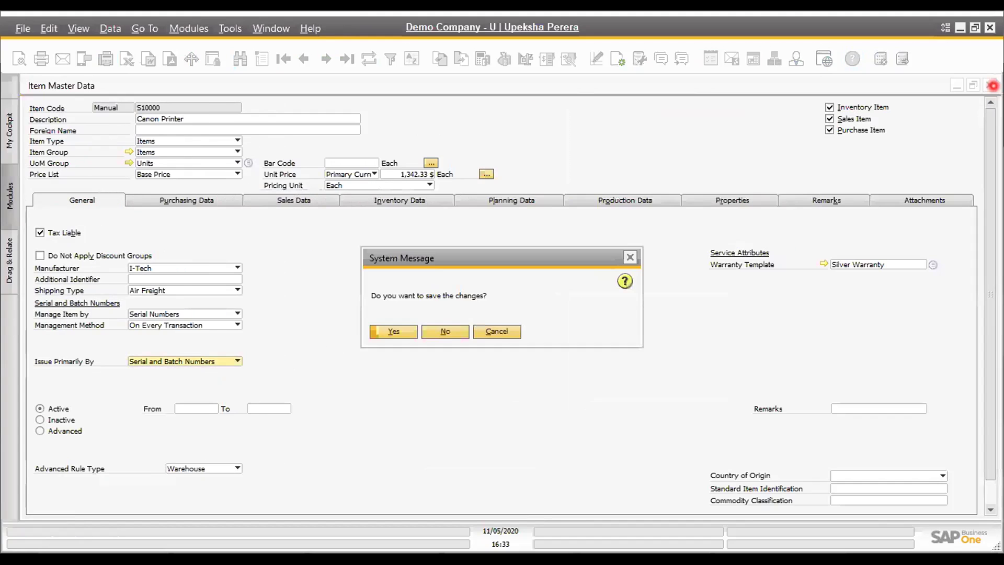
click(444, 333)
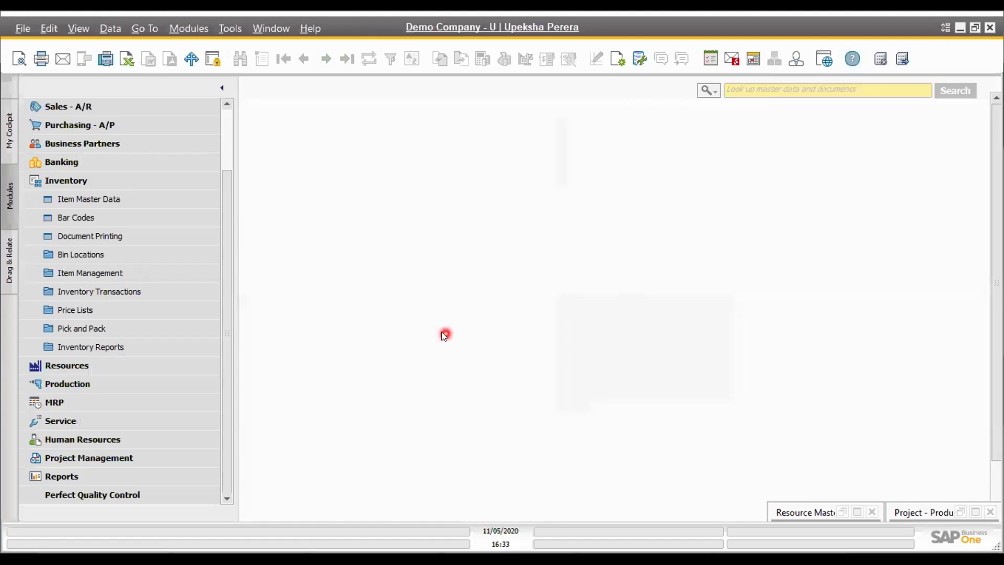
Step: Collapse the Inventory module, expand Resources and display the resource master data of Machine 1 - Banbury
click(94, 182)
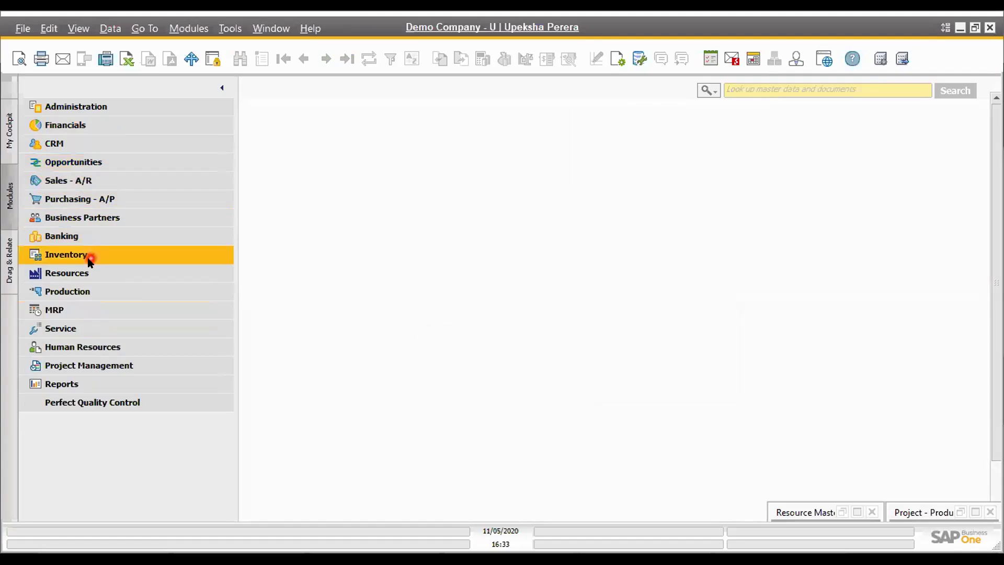
click(97, 274)
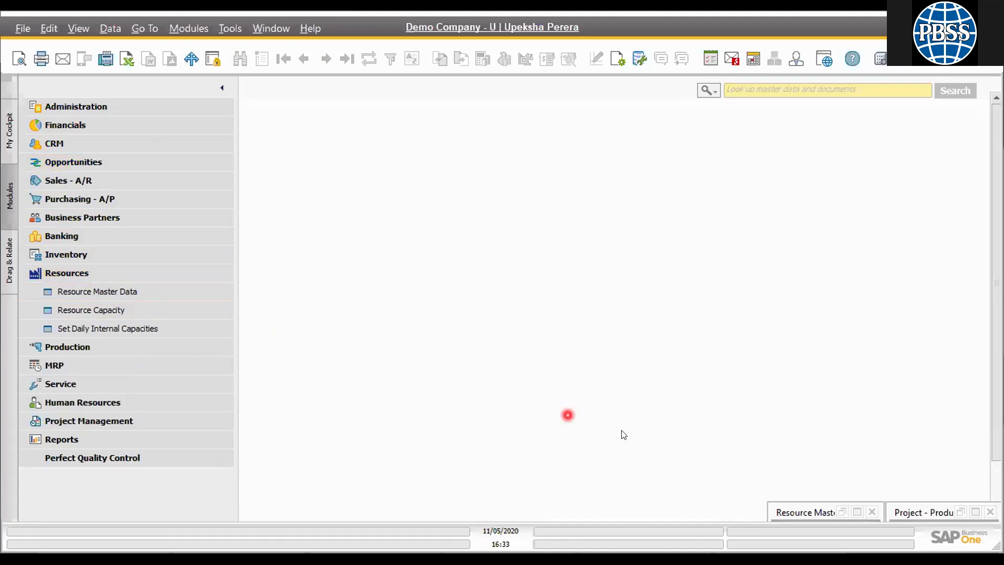
click(858, 512)
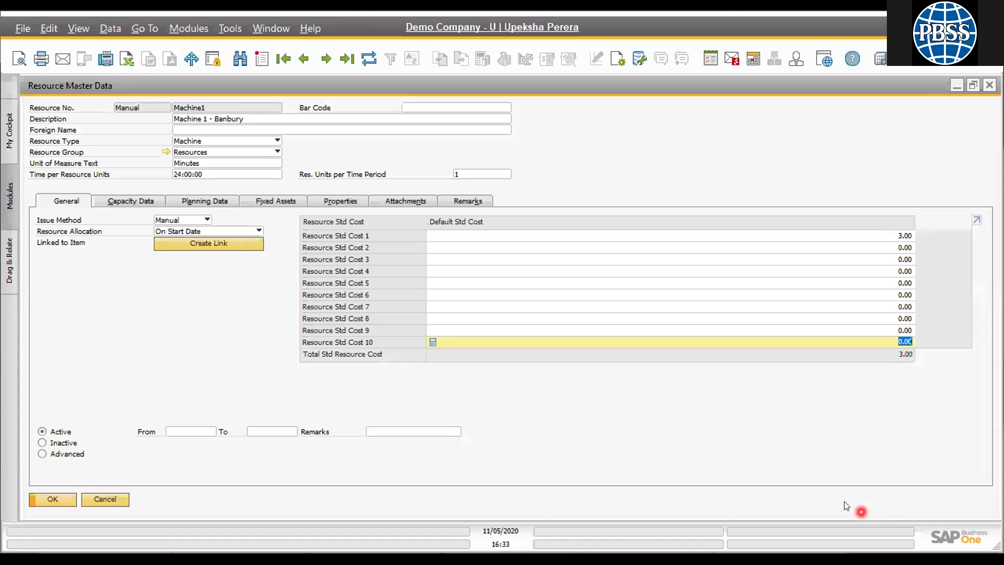
click(49, 118)
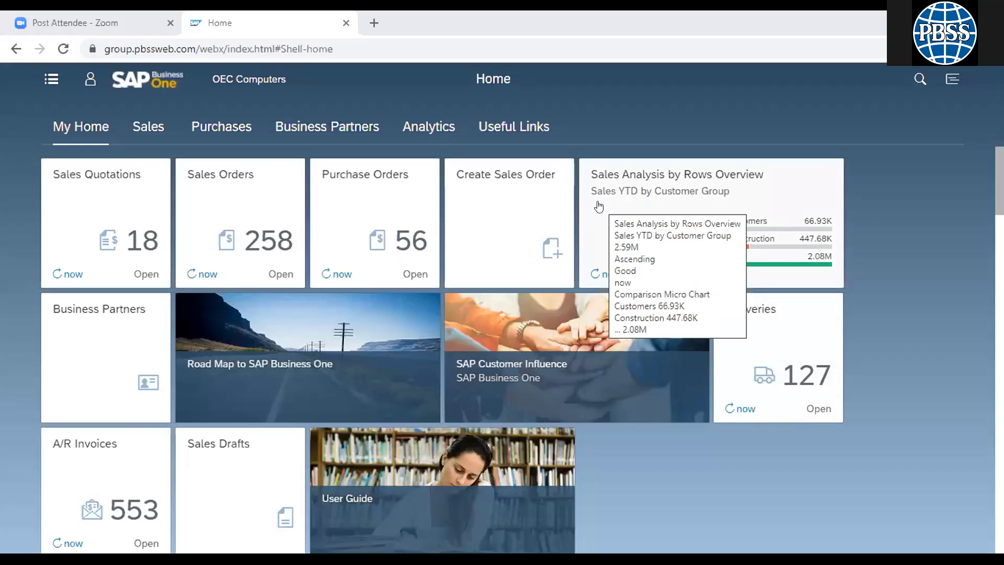
Step: In the SAP Business One web client, open the General Overview dashboard from the Analytics group
click(428, 127)
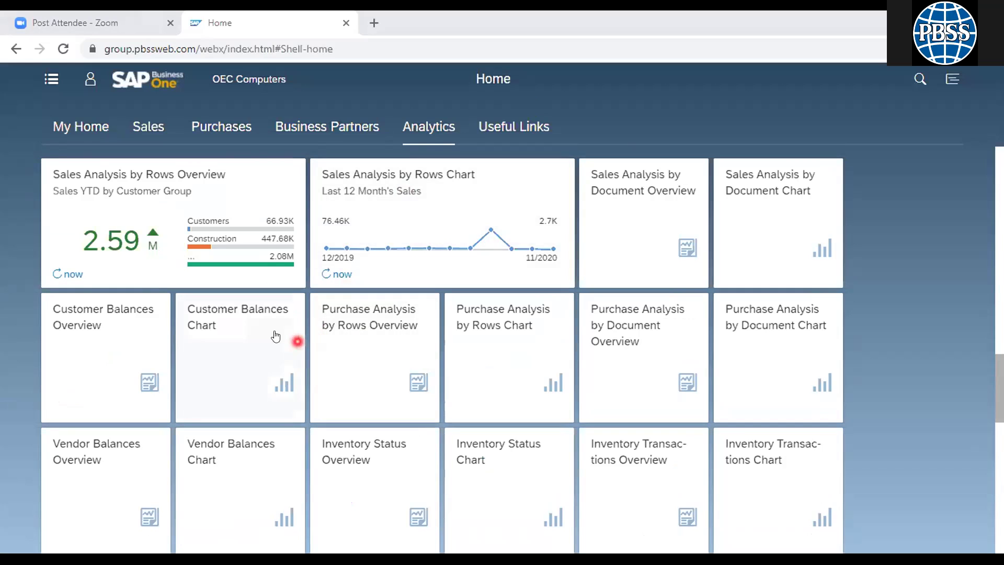
scroll(140, 354, down, 8)
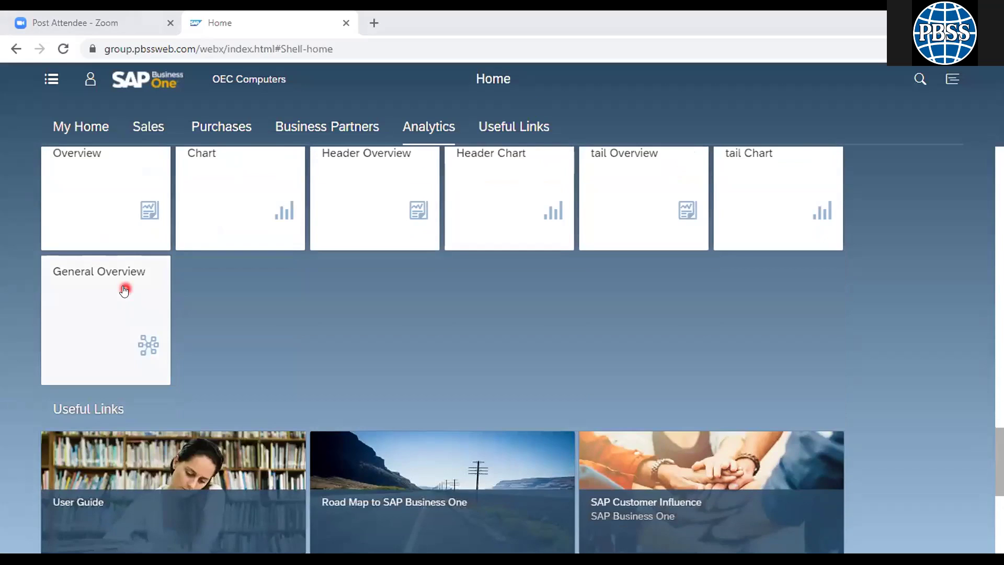
scroll(127, 286, up, 1)
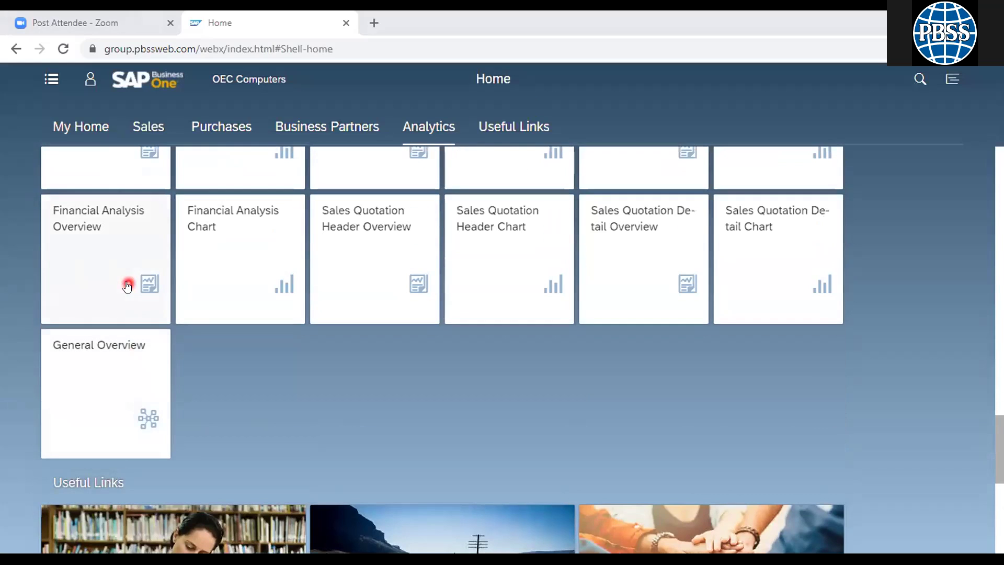
click(99, 358)
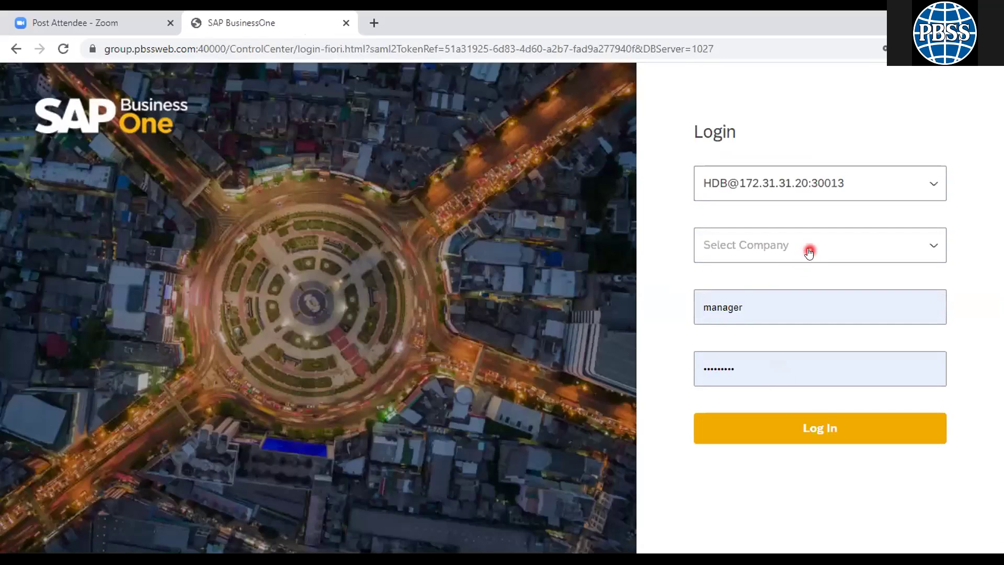
Step: Log in to the company OEC Computers (PBSSGROUP_DEMOUS) with the prefilled credentials
click(928, 250)
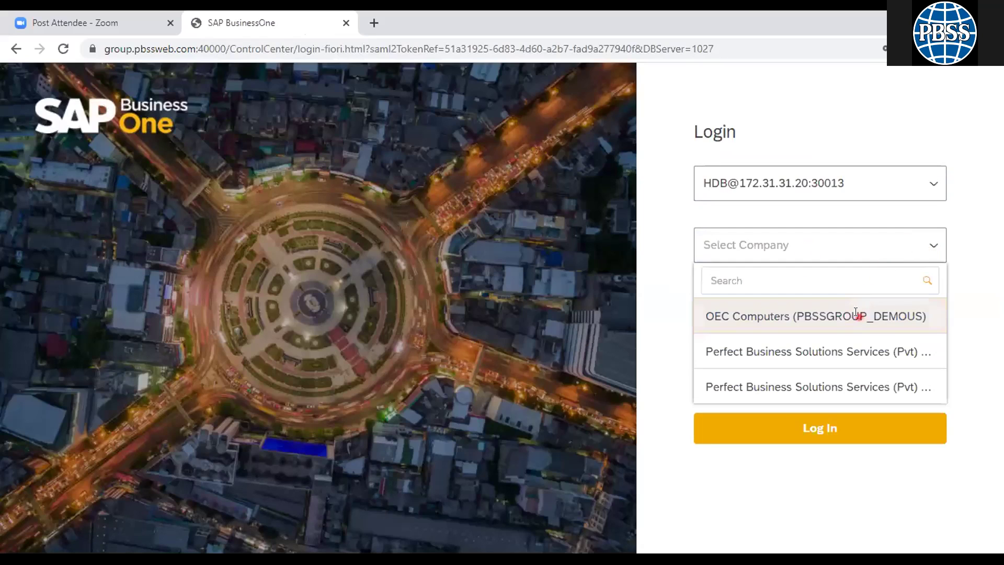
click(856, 313)
click(850, 423)
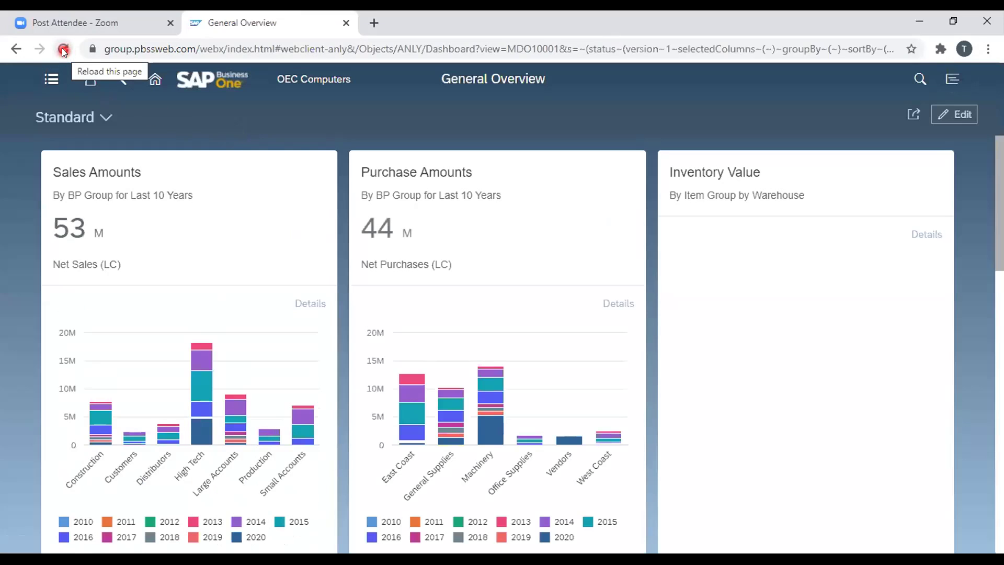
Step: Look over the General Overview dashboard's sales, purchase and inventory cards
scroll(284, 189, down, 3)
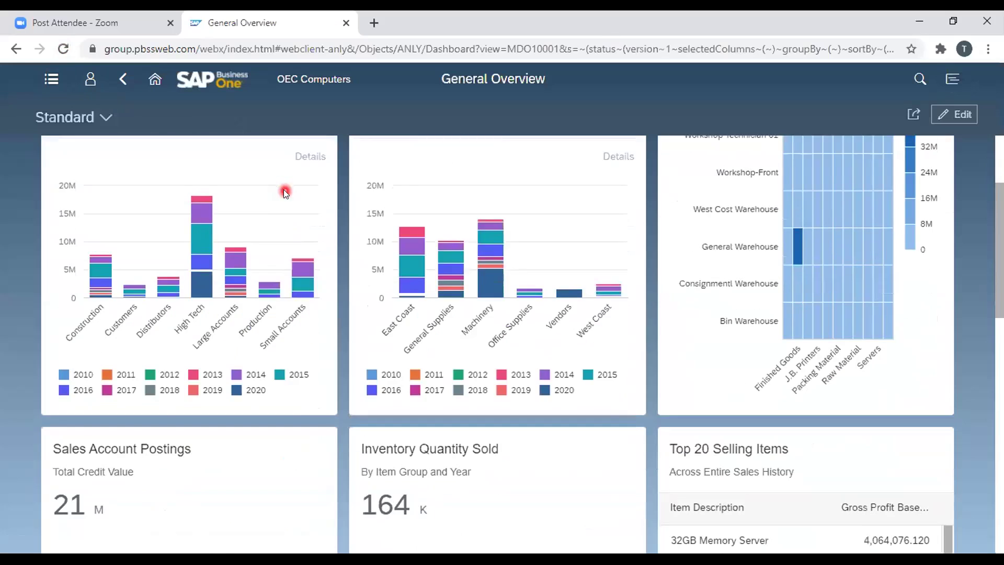
scroll(284, 191, down, 1)
scroll(284, 192, down, 2)
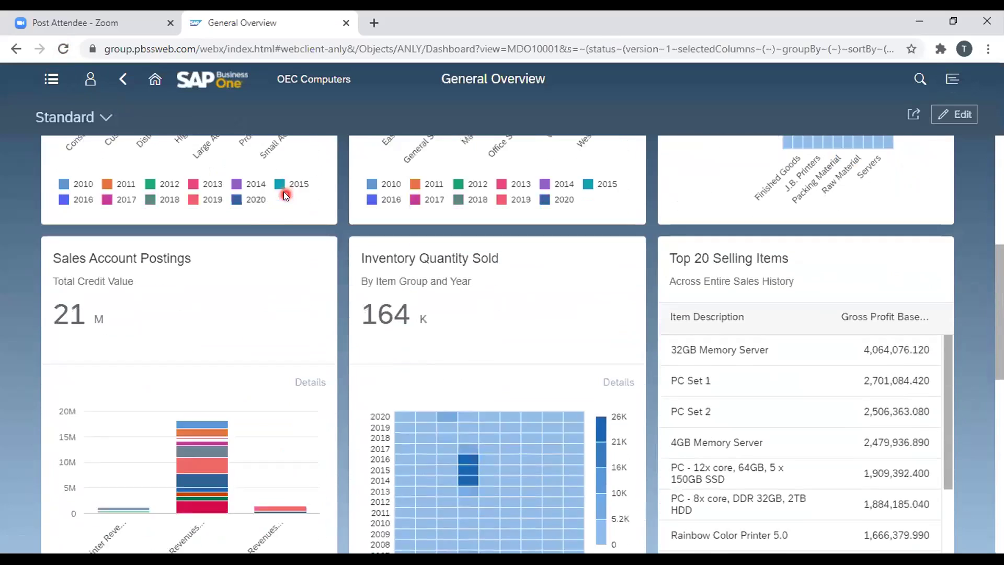
scroll(283, 191, up, 7)
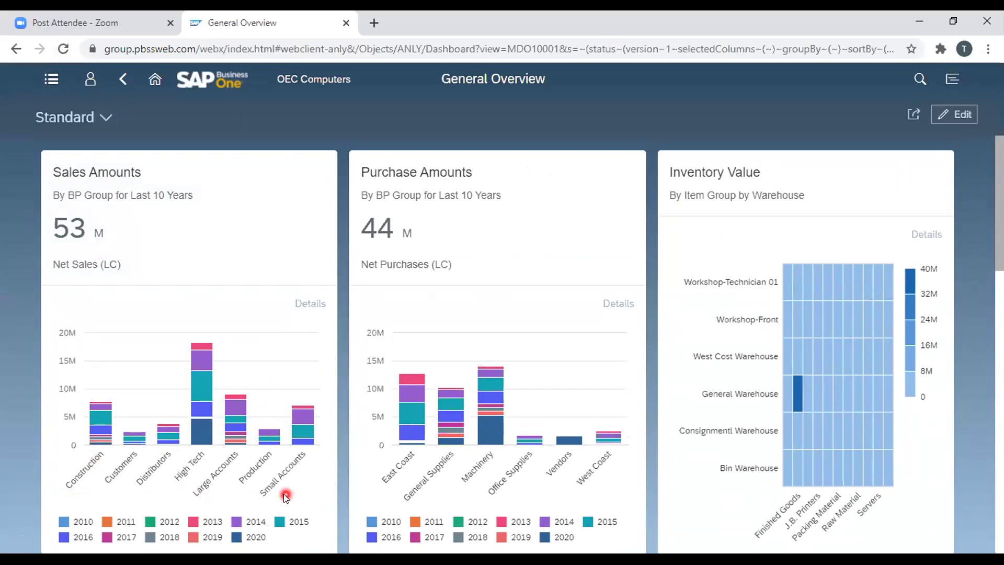
scroll(277, 484, down, 1)
scroll(271, 473, up, 1)
Step: Try editing the General Overview dashboard, leaving for the home page and reopening it from the Analytics group
click(954, 114)
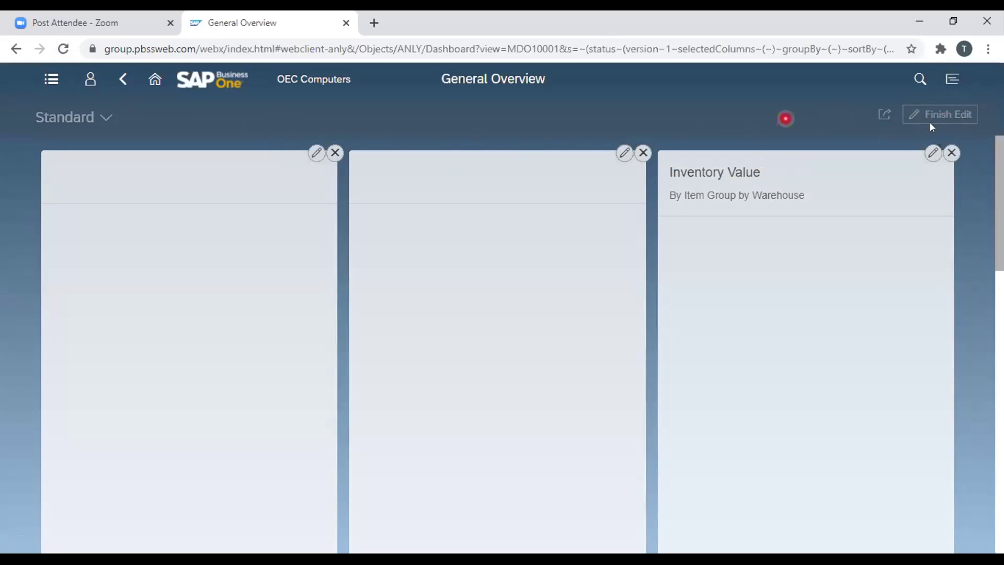
click(155, 79)
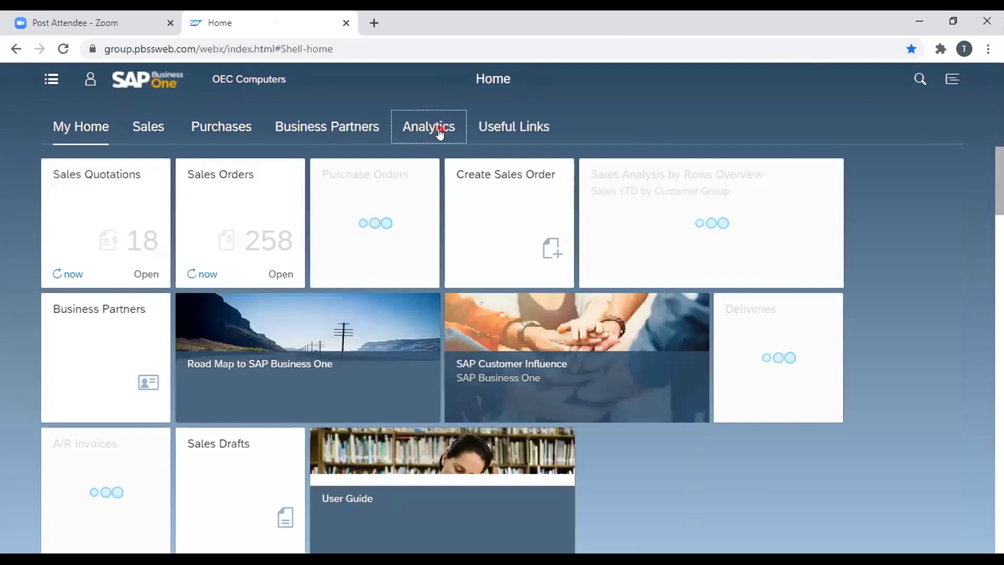
scroll(351, 235, down, 3)
click(428, 127)
scroll(261, 313, down, 5)
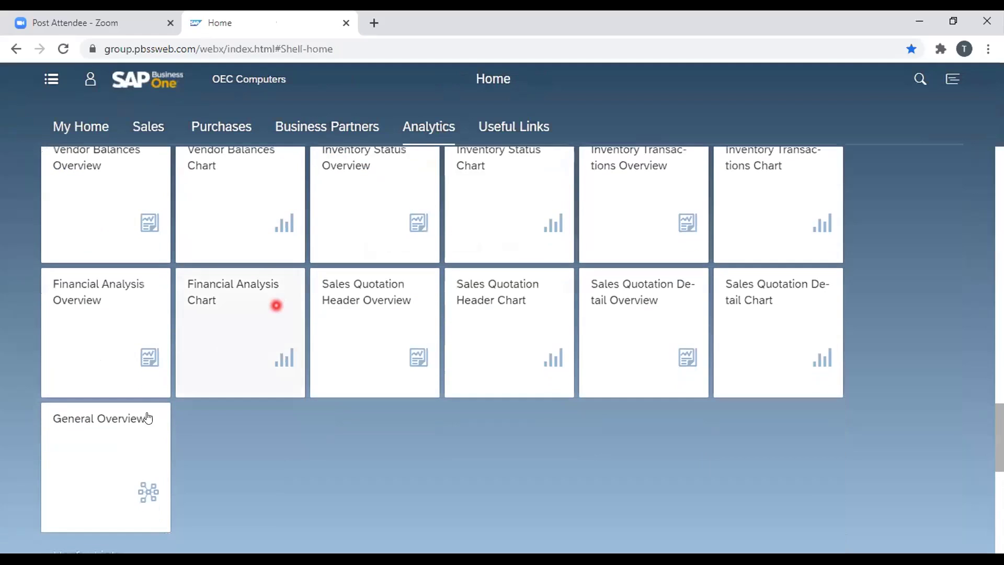
click(135, 445)
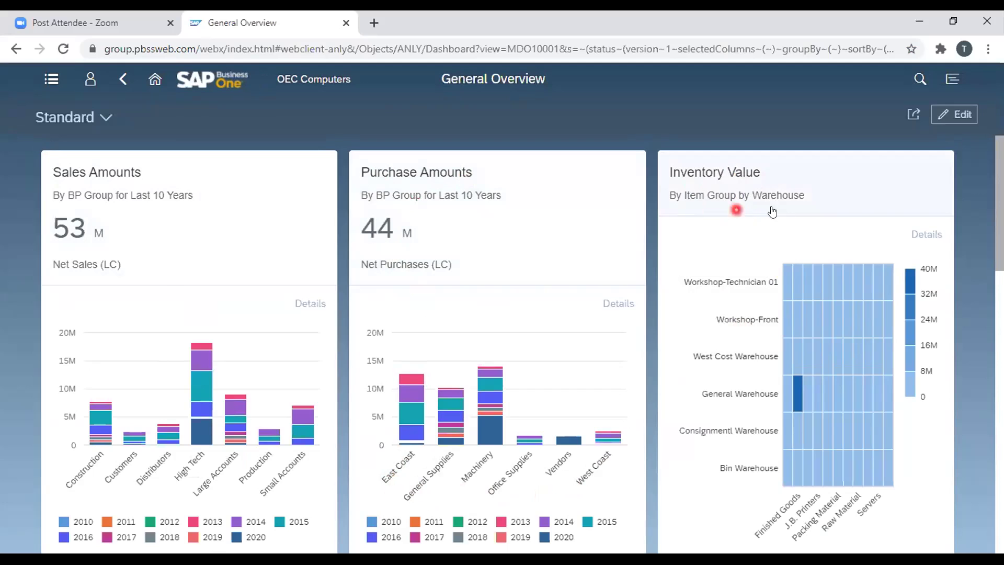
Step: Examine the inventory value by item group and warehouse and go through the Top 20 Selling Items list
scroll(764, 460, down, 1)
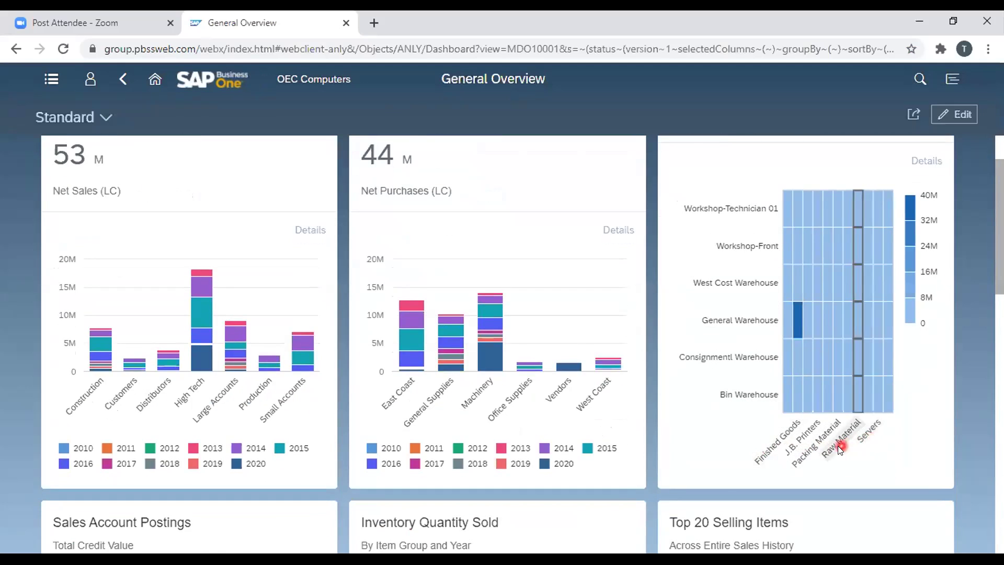
scroll(838, 445, down, 6)
scroll(837, 447, up, 2)
scroll(839, 448, down, 2)
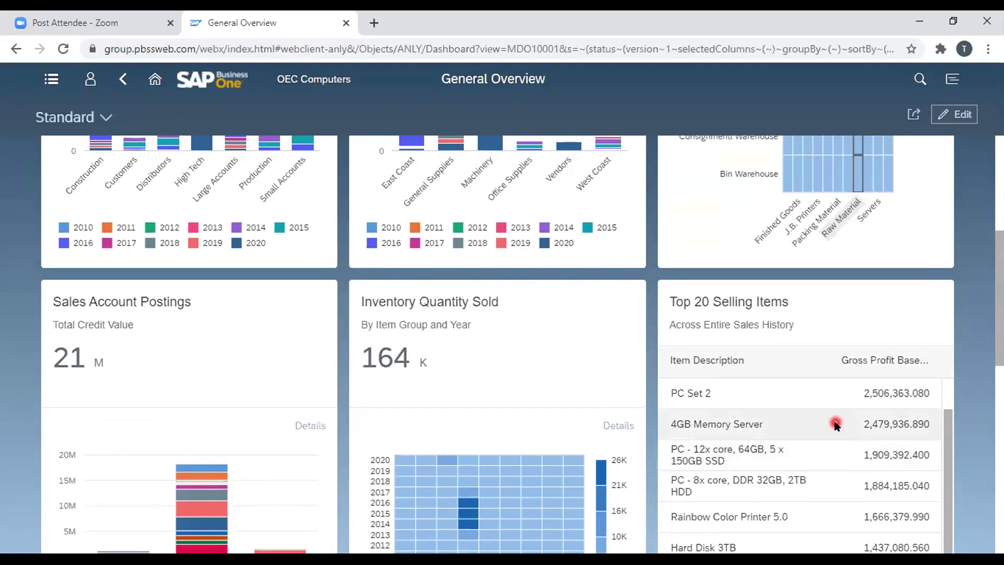
scroll(833, 419, down, 2)
scroll(895, 353, down, 1)
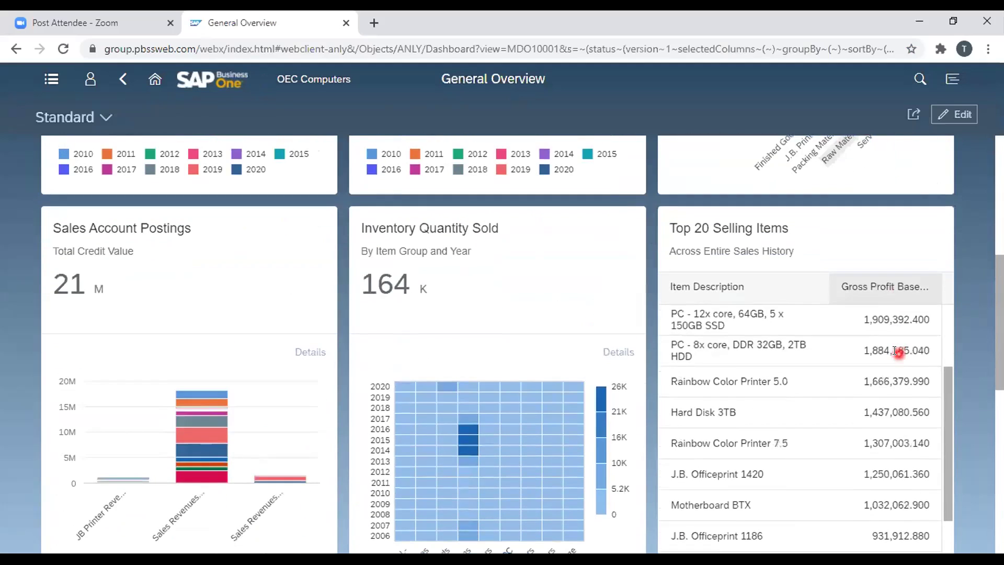
scroll(895, 352, down, 2)
scroll(801, 347, down, 2)
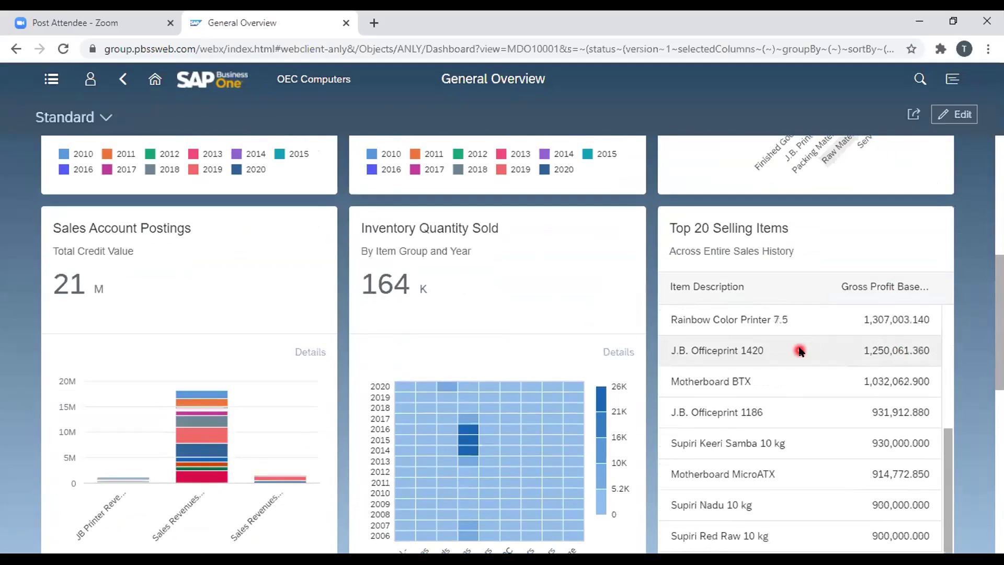
scroll(816, 314, down, 2)
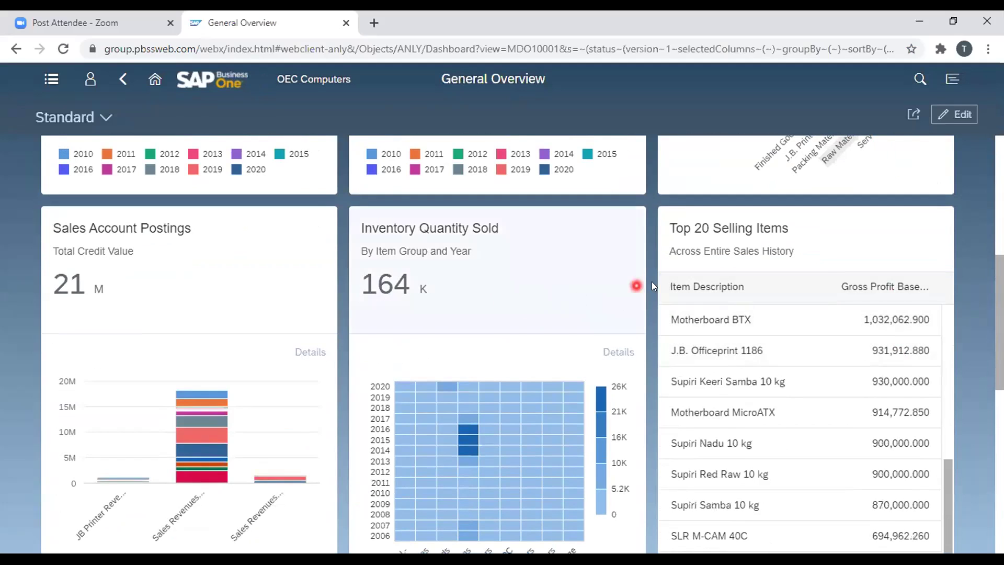
Step: Look over the dashboard's Sales Account Postings, Inventory Quantity Sold and Top 20 Selling Items cards, then return to its beginning
scroll(684, 250, down, 1)
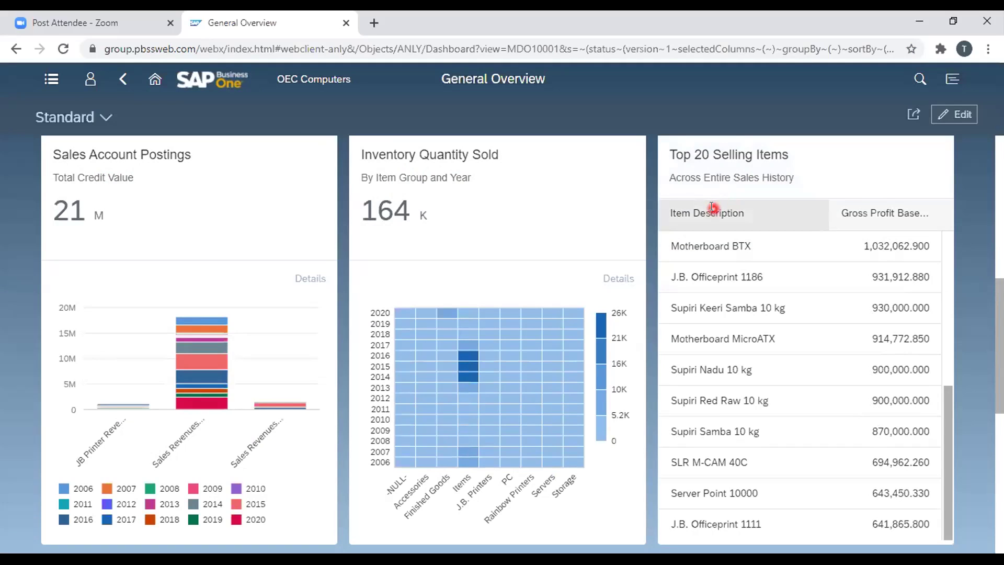
scroll(707, 209, up, 2)
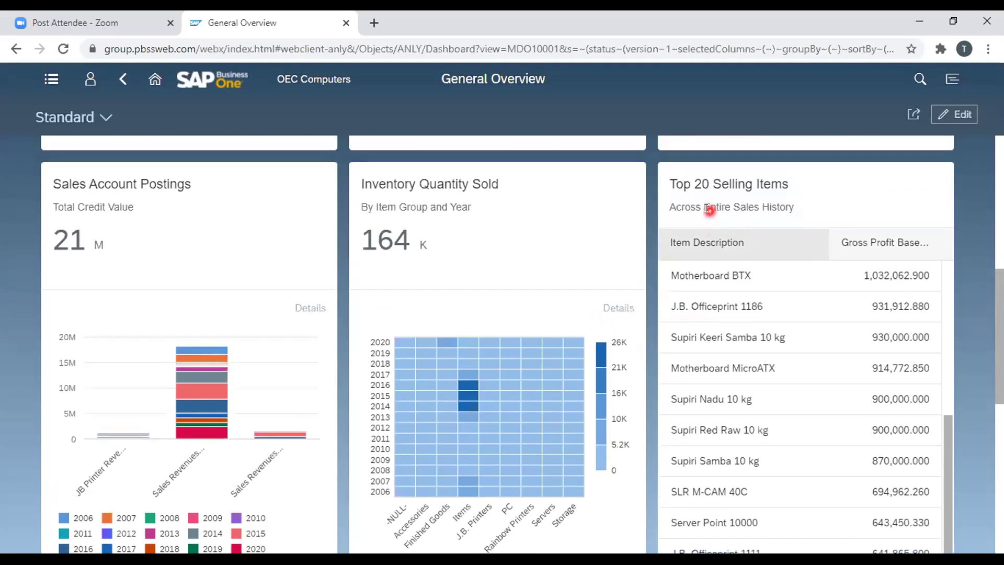
scroll(708, 211, up, 6)
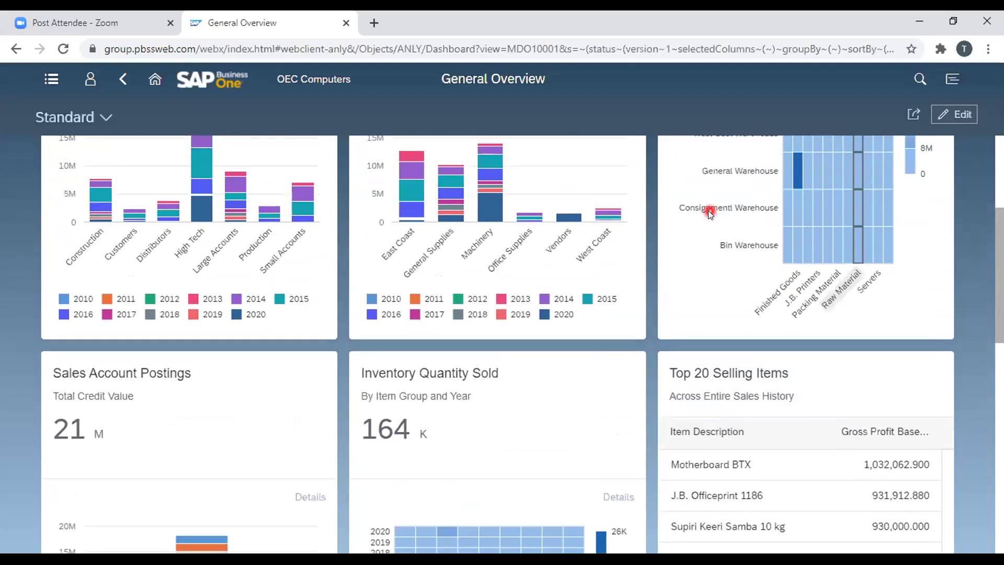
scroll(708, 210, up, 2)
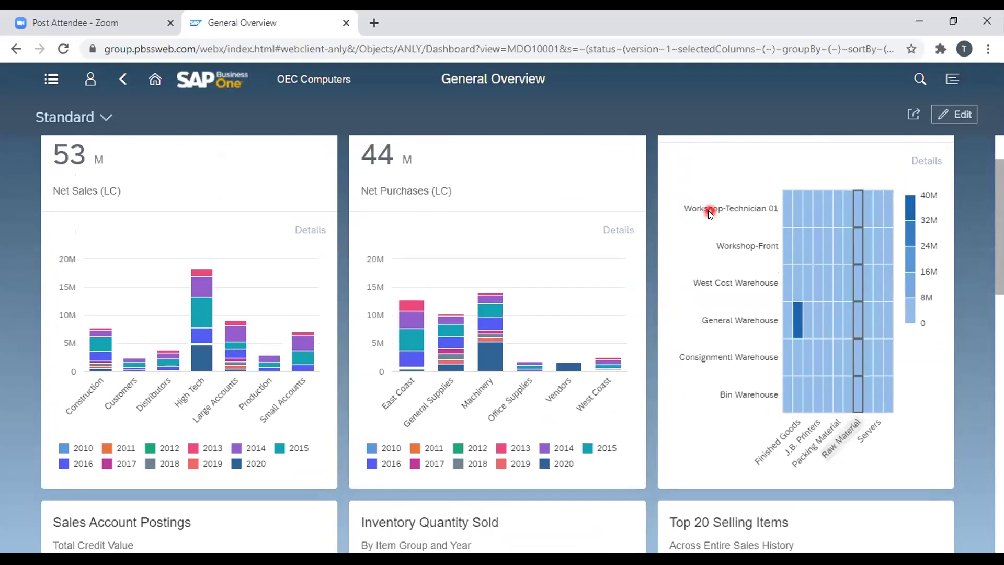
scroll(709, 212, up, 2)
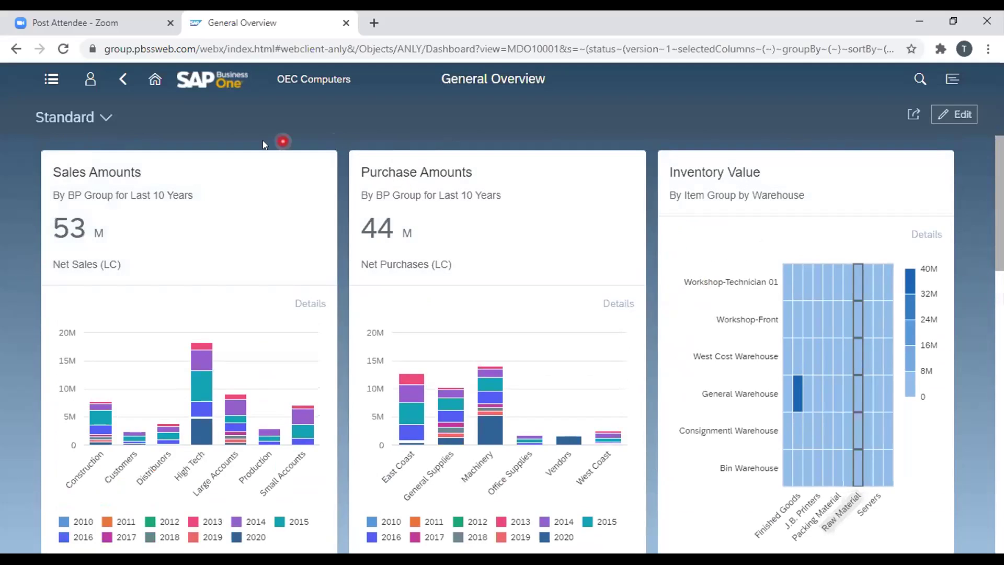
Step: Return to the home page and browse the overview and chart tiles in the Analytics group
click(154, 79)
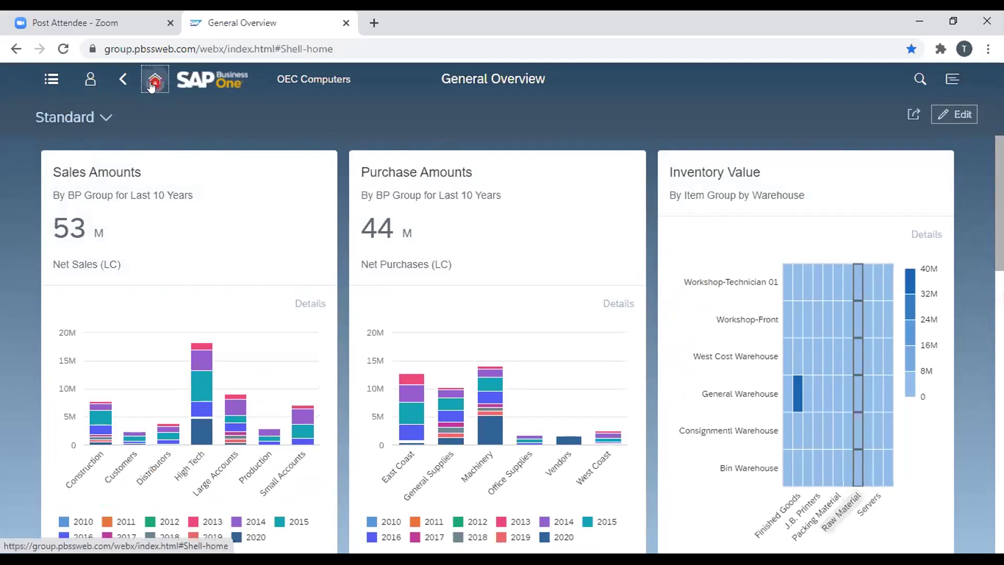
click(431, 127)
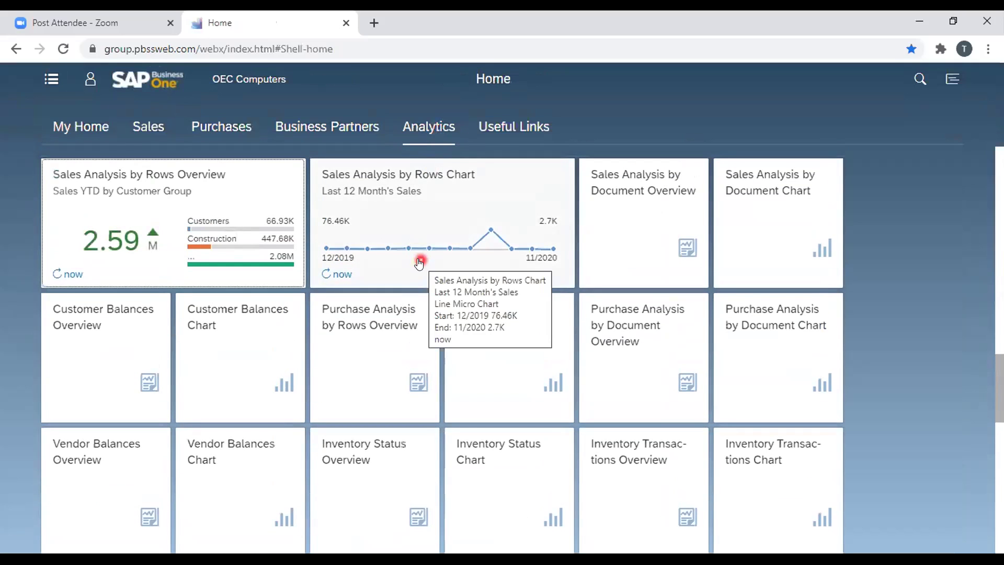
scroll(420, 263, down, 5)
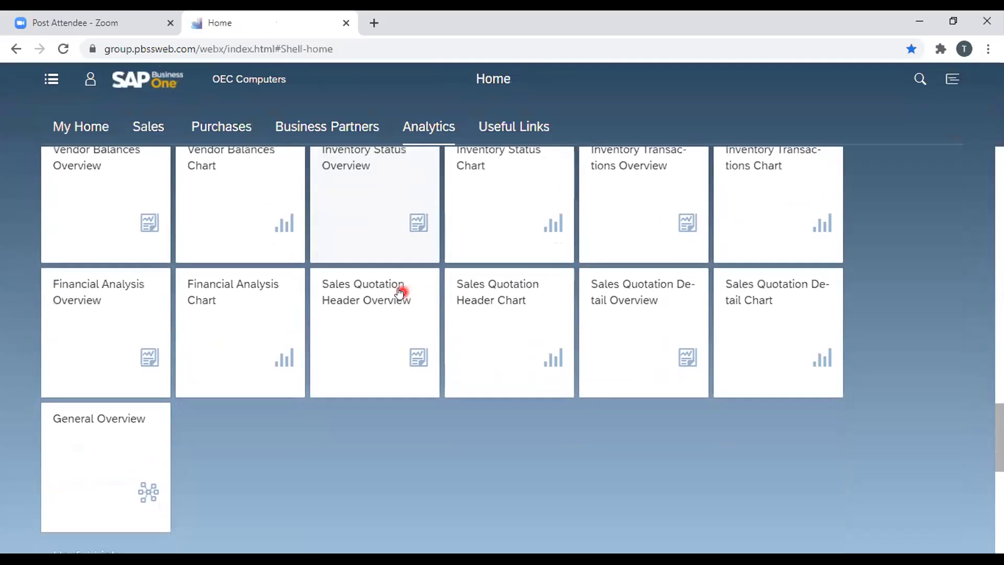
scroll(400, 292, up, 3)
scroll(400, 292, up, 3)
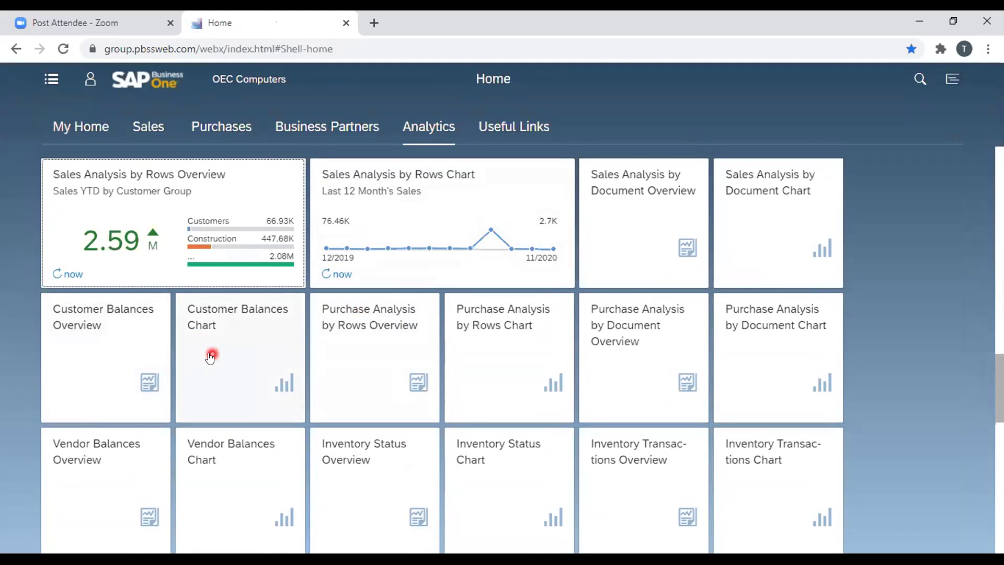
Step: Open the Customer Balances Overview and examine its open order, receivable balance, credit limit and outstanding balances versus deliveries charts
click(99, 327)
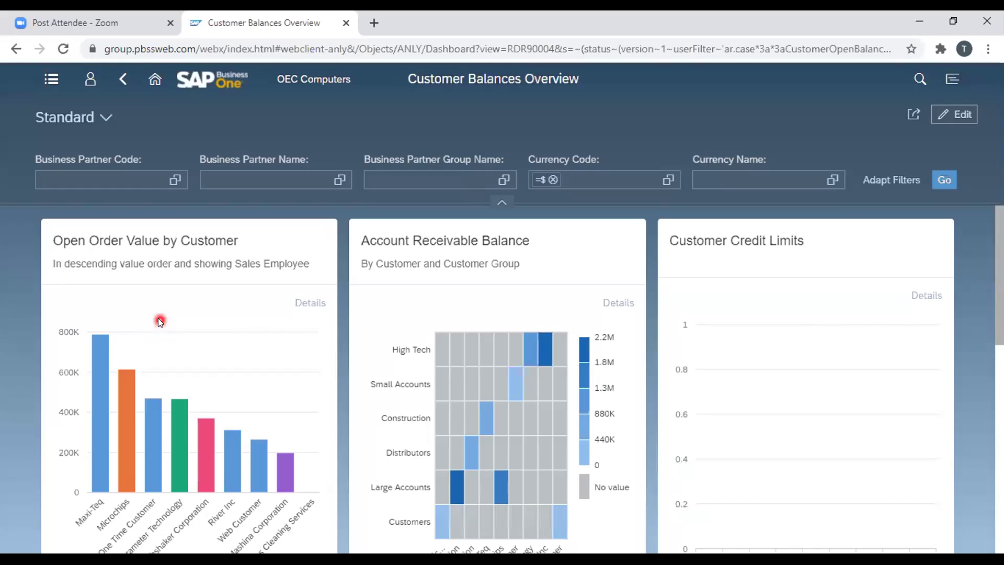
scroll(136, 316, down, 2)
scroll(136, 316, up, 2)
scroll(458, 301, down, 3)
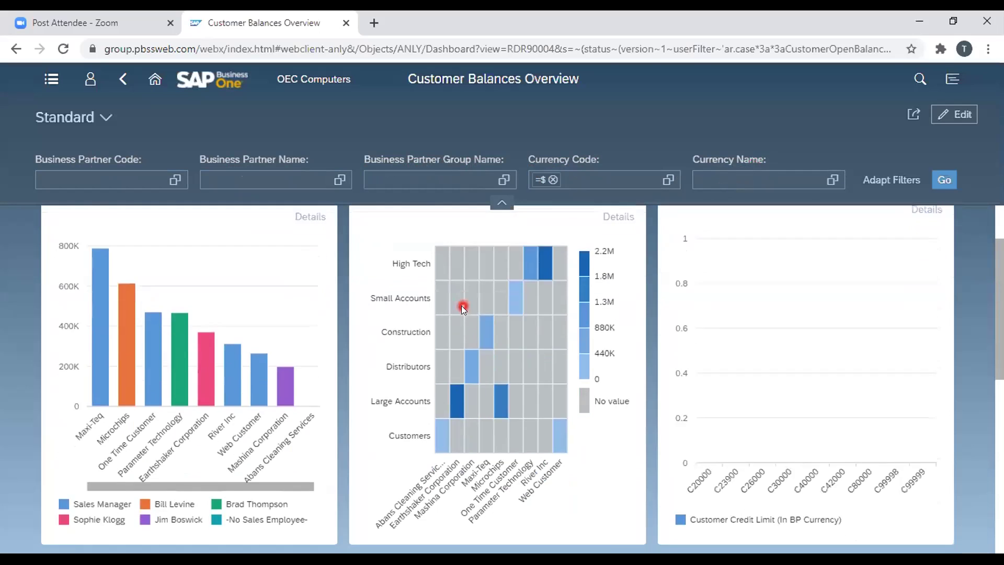
scroll(461, 305, down, 3)
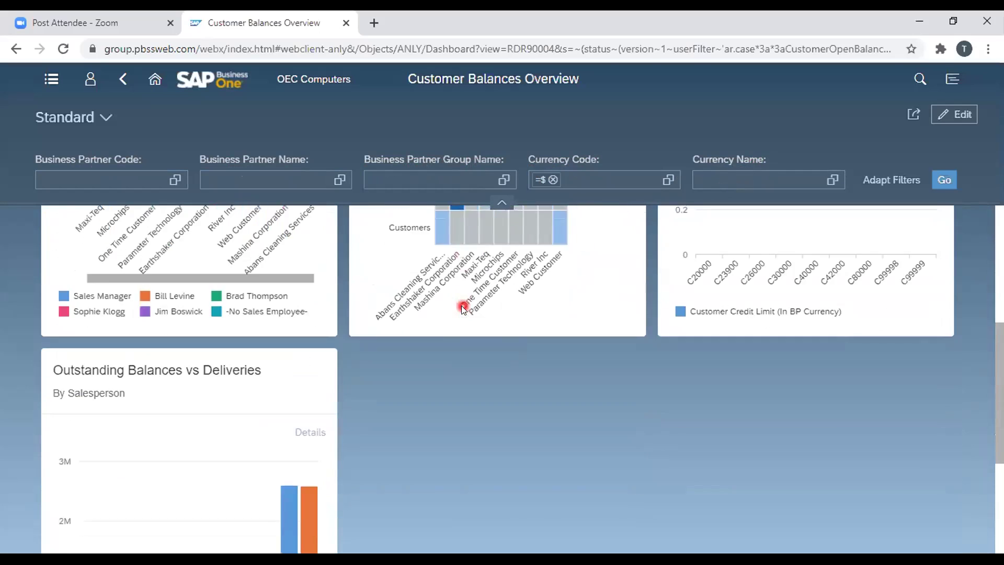
scroll(462, 309, down, 5)
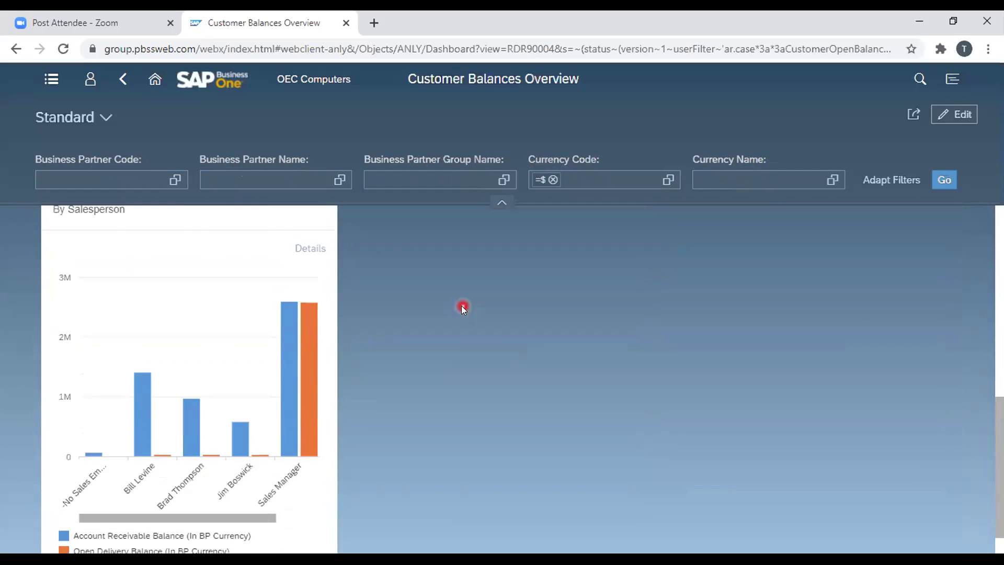
scroll(463, 307, up, 6)
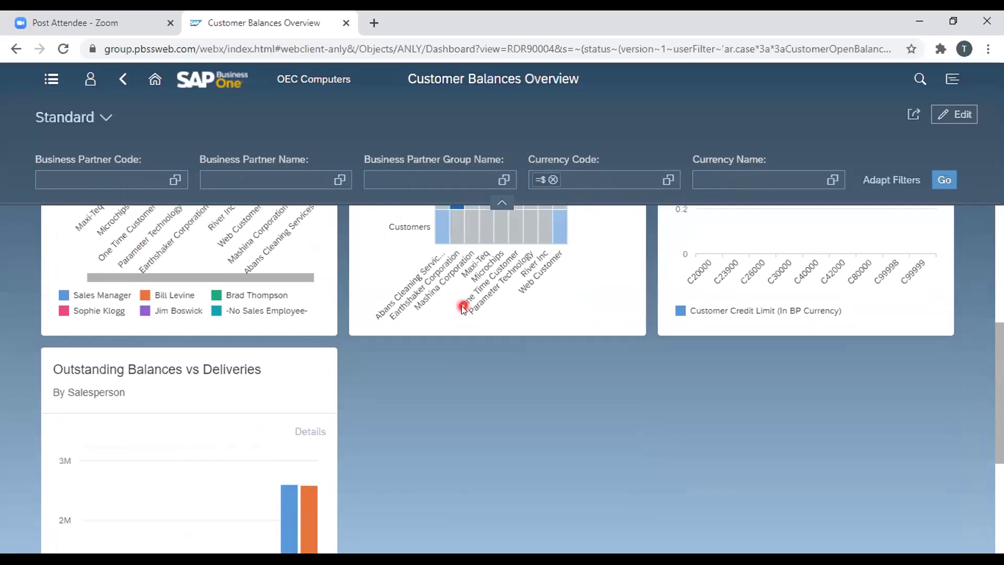
scroll(461, 305, up, 4)
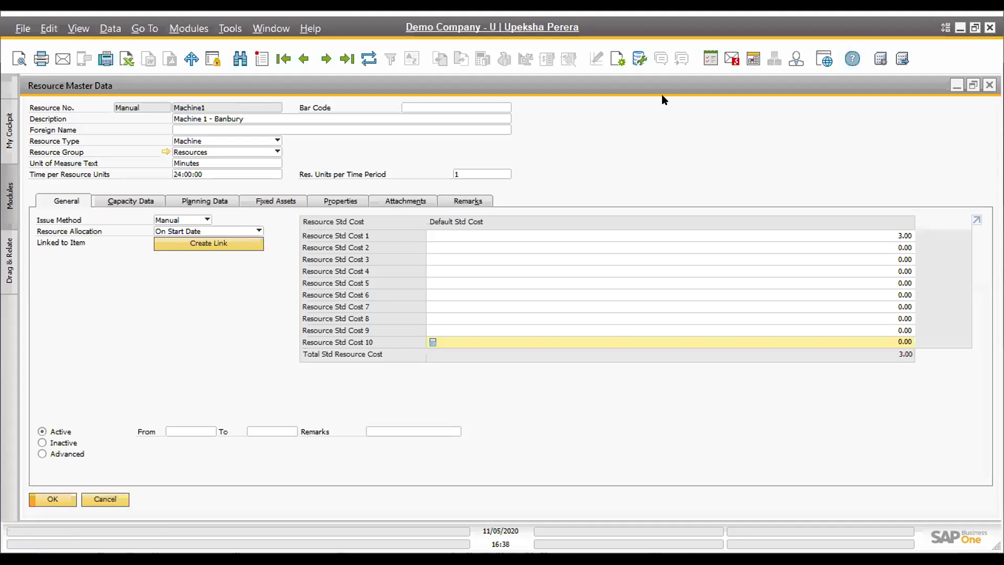
Step: View the available resource groups and resource types for the Machine 1 - Banbury resource, keeping the current selections
click(468, 109)
click(220, 154)
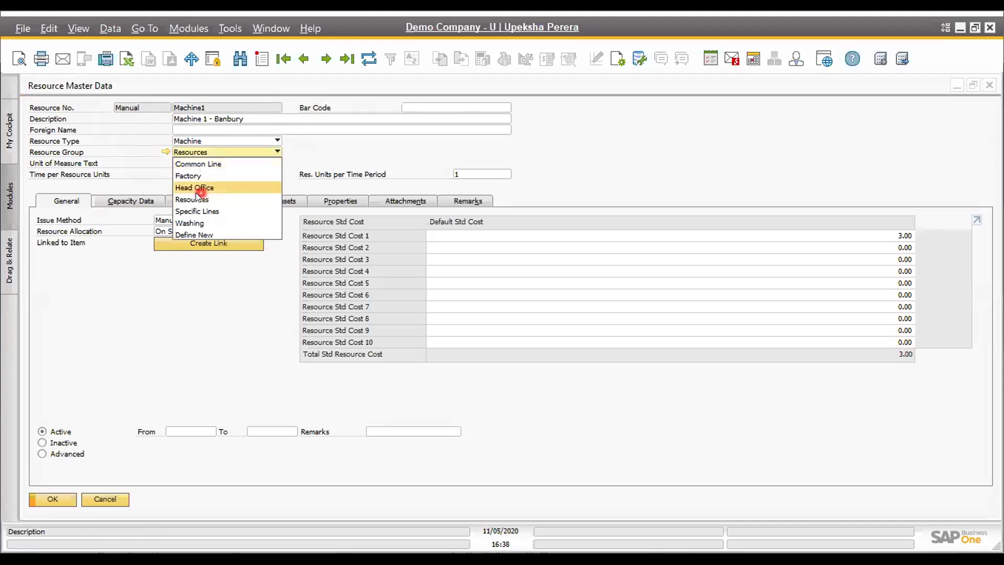
click(225, 145)
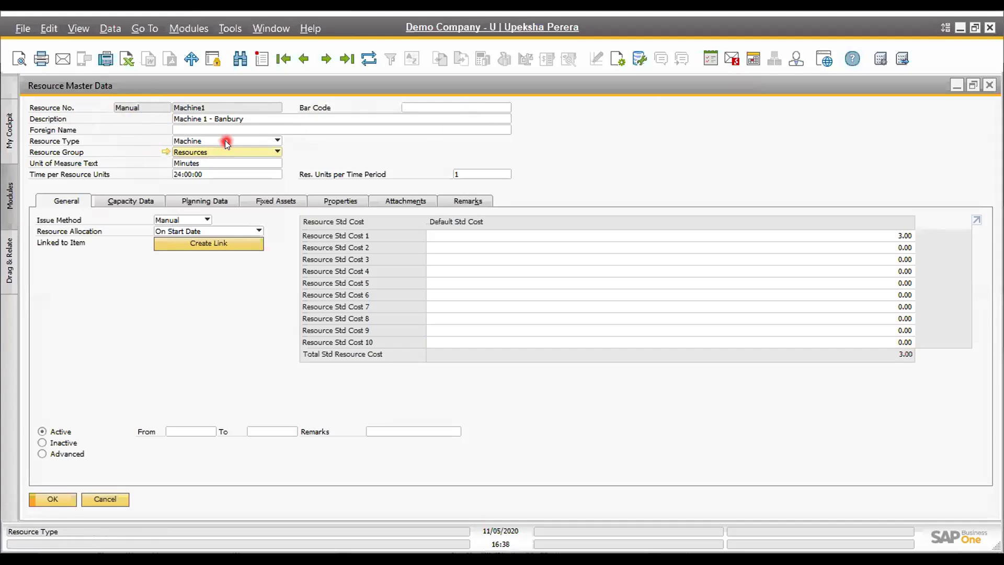
click(274, 141)
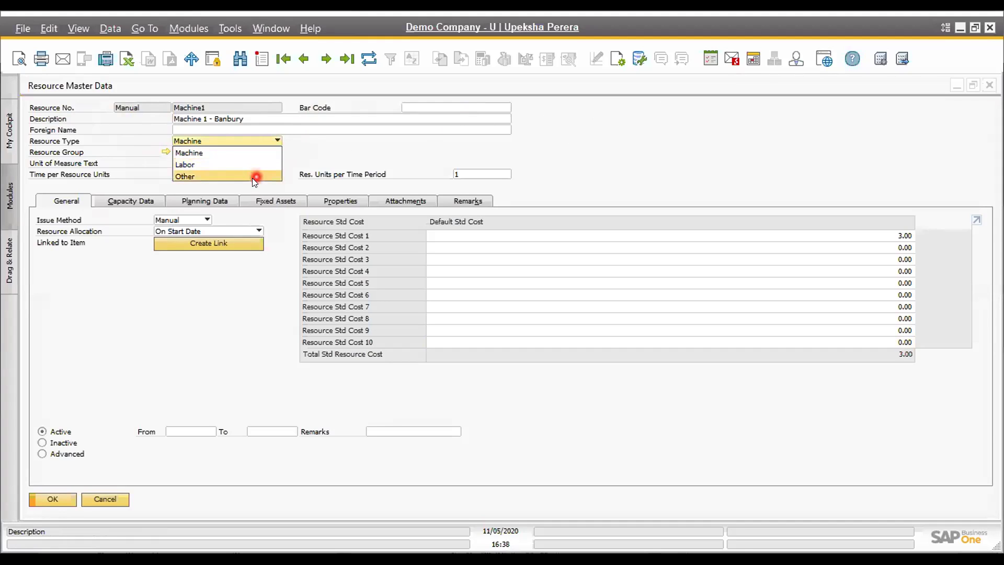
click(310, 142)
Step: Inspect the unit of measure text and the time per resource units in the resource header
click(202, 162)
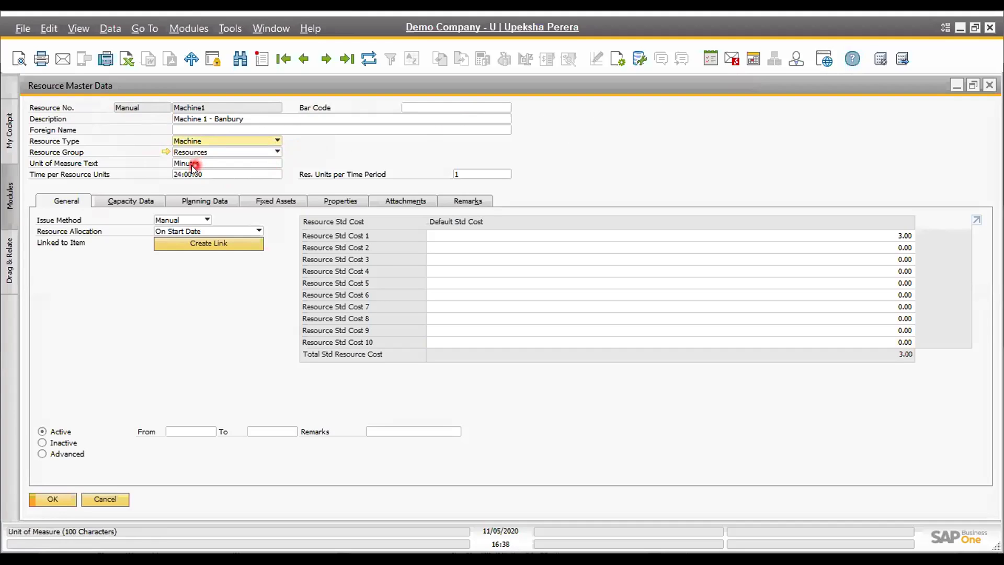
click(195, 173)
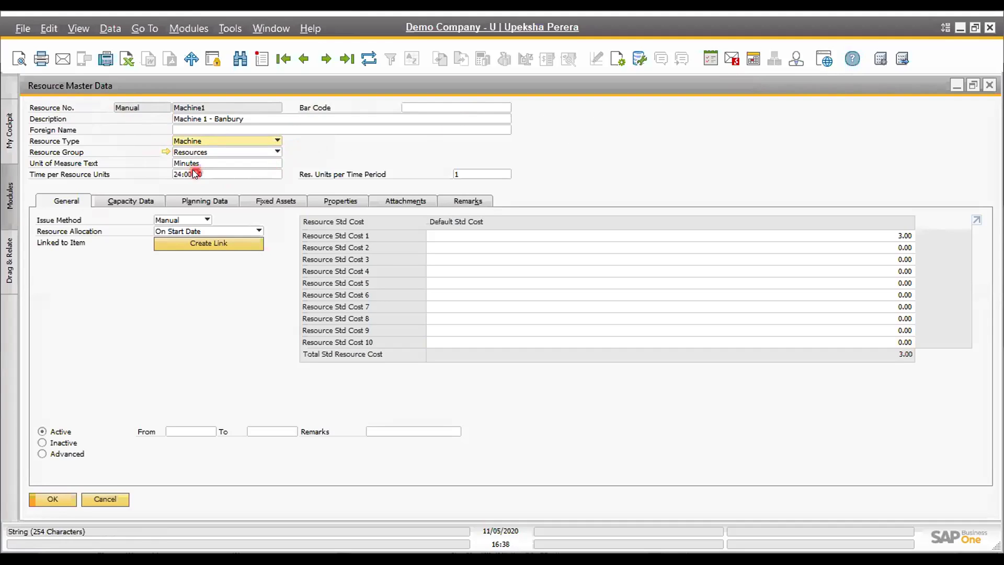
click(249, 165)
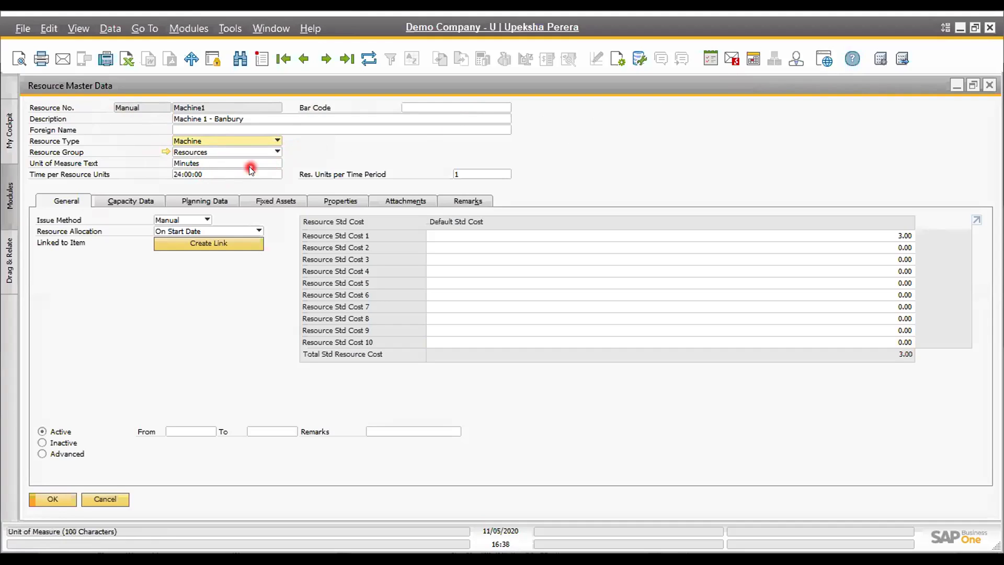
click(248, 172)
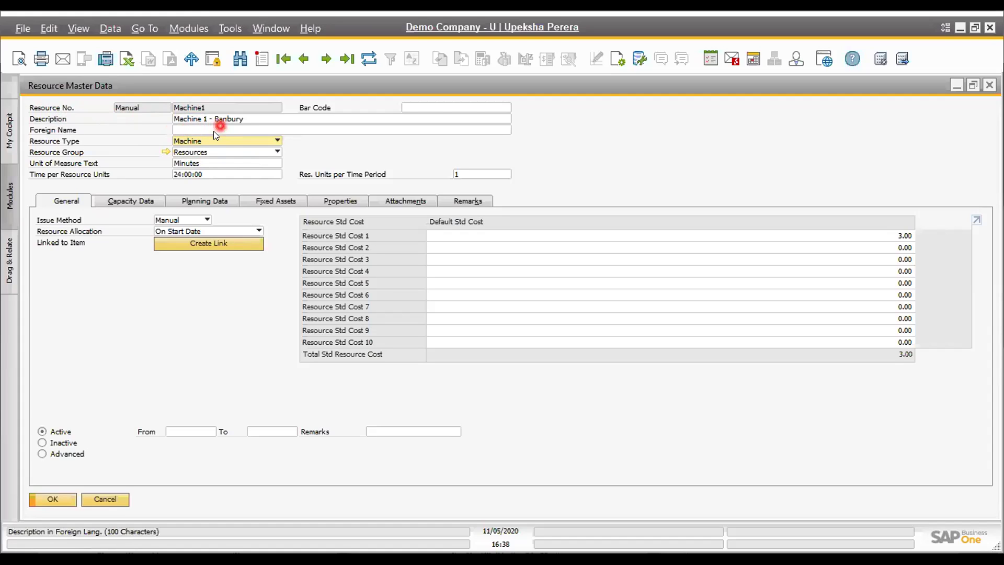
Step: Recheck the resource type choices and the resource group list without selecting another option
click(194, 142)
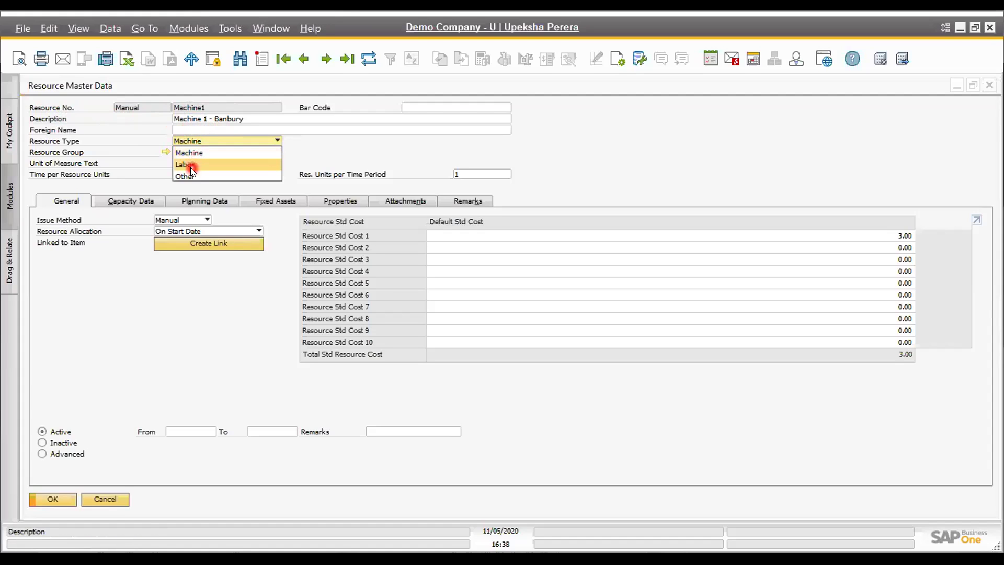
click(311, 149)
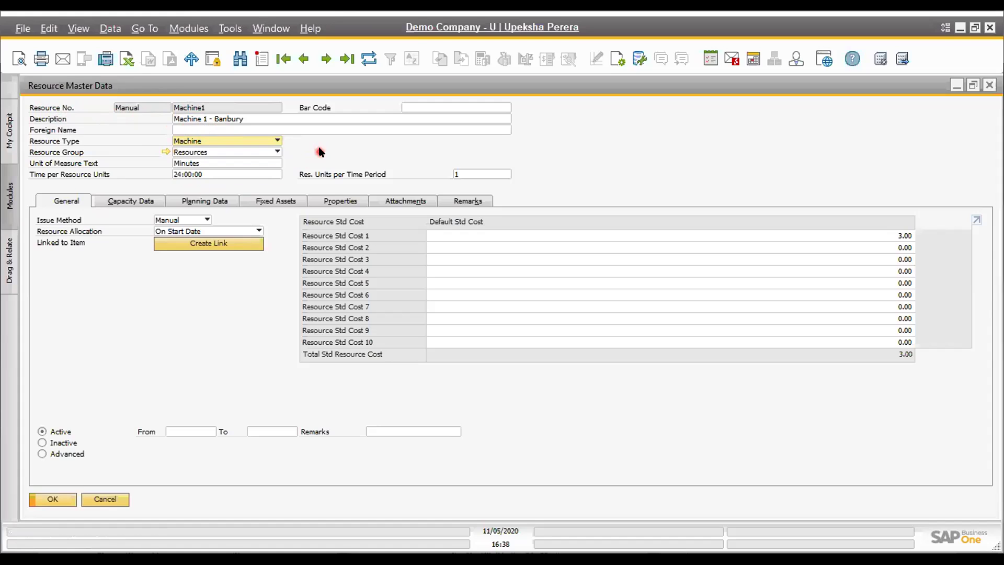
click(255, 153)
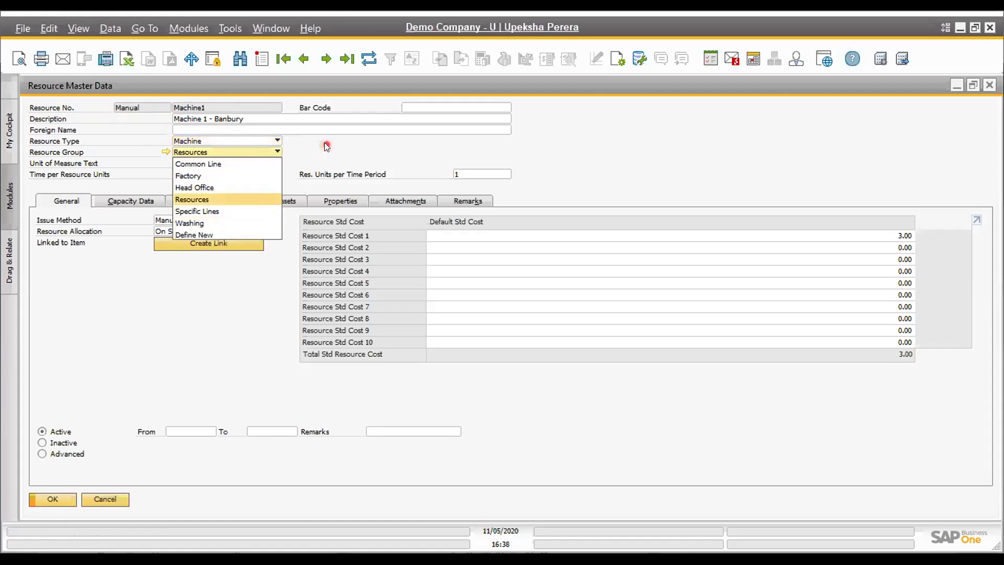
click(326, 147)
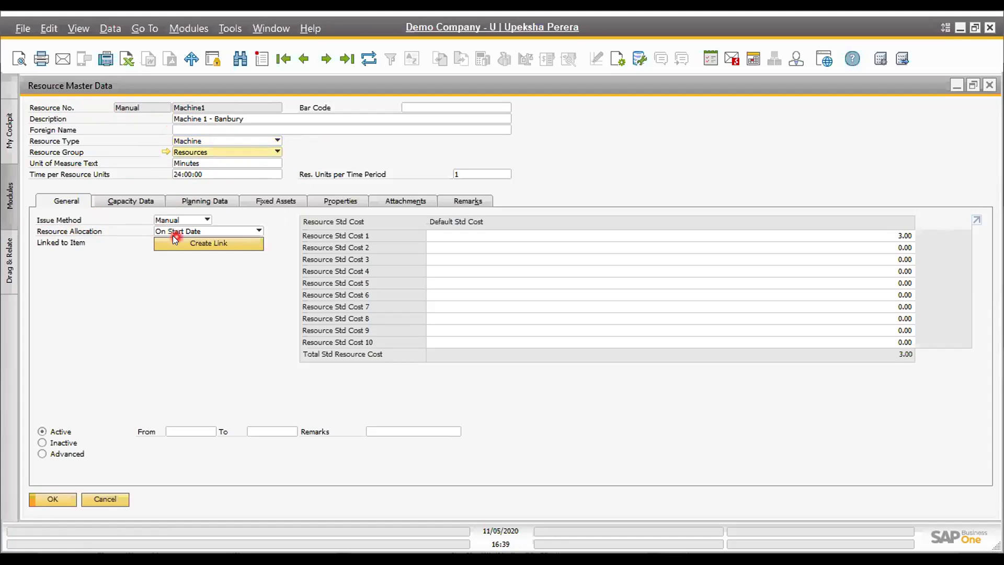
Step: Examine the resource's capacity data by warehouse and its planning data with daily capacities per weekday
click(135, 204)
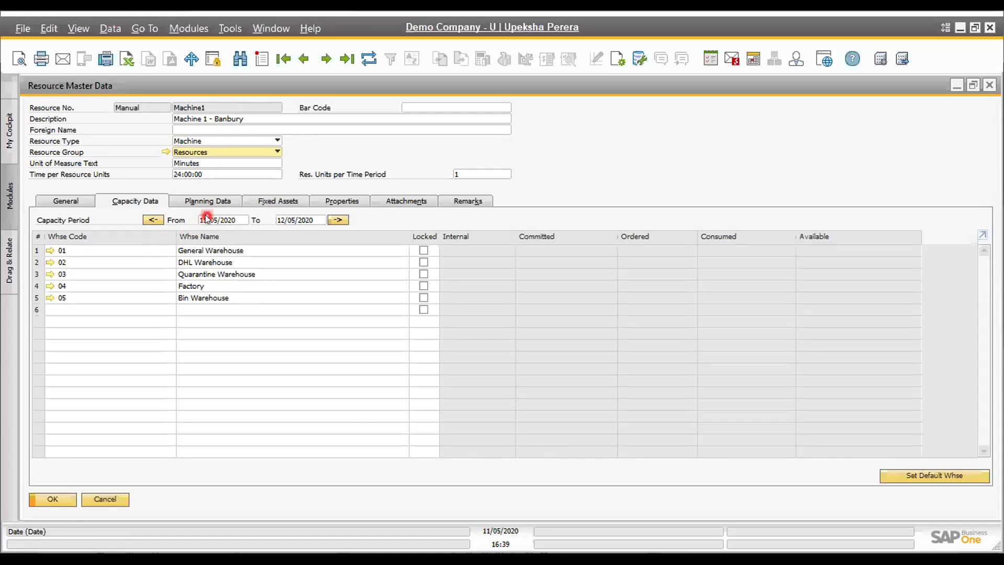
click(225, 204)
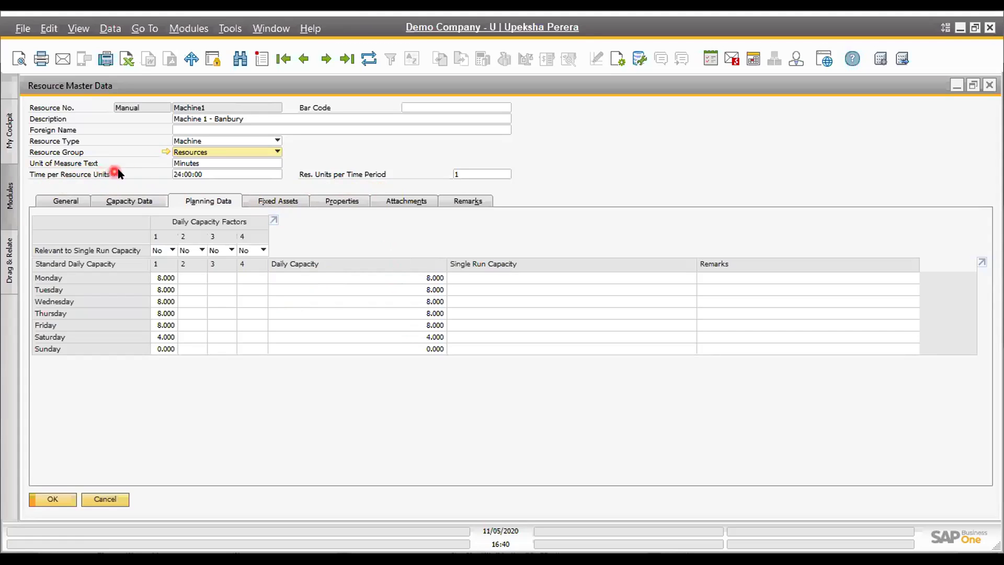
click(176, 174)
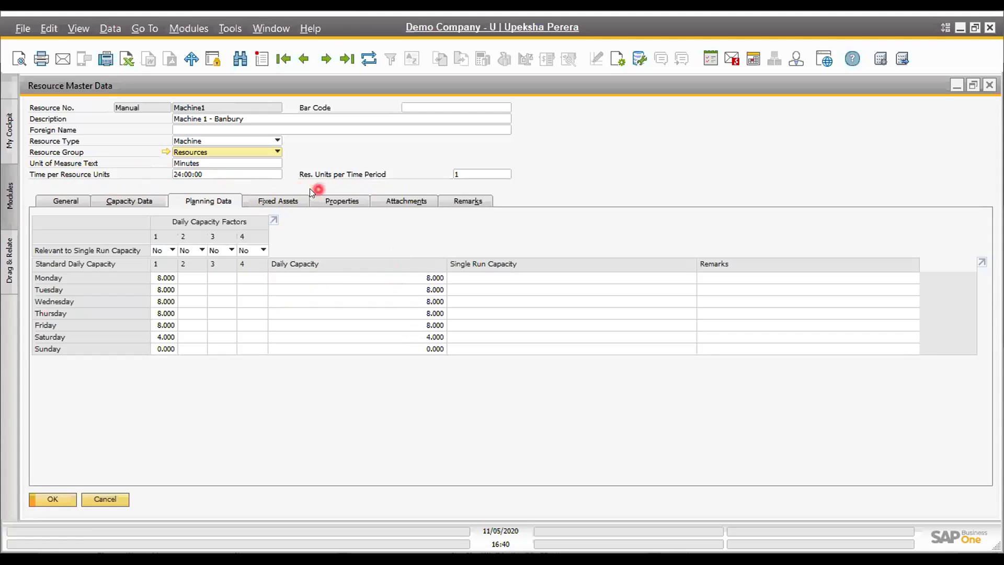
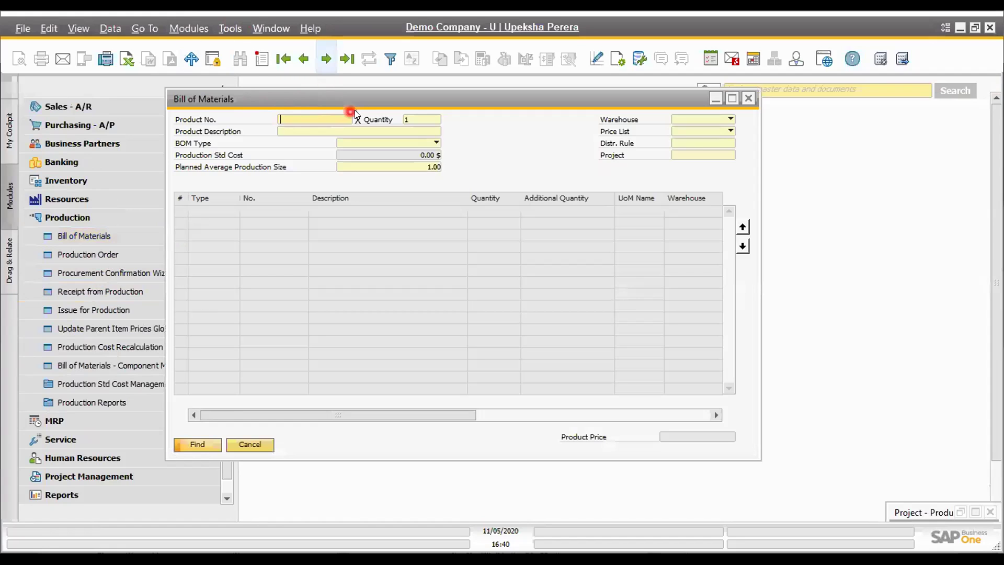
Step: Find the bill of materials for product number B10007
click(283, 119)
text(B1000)
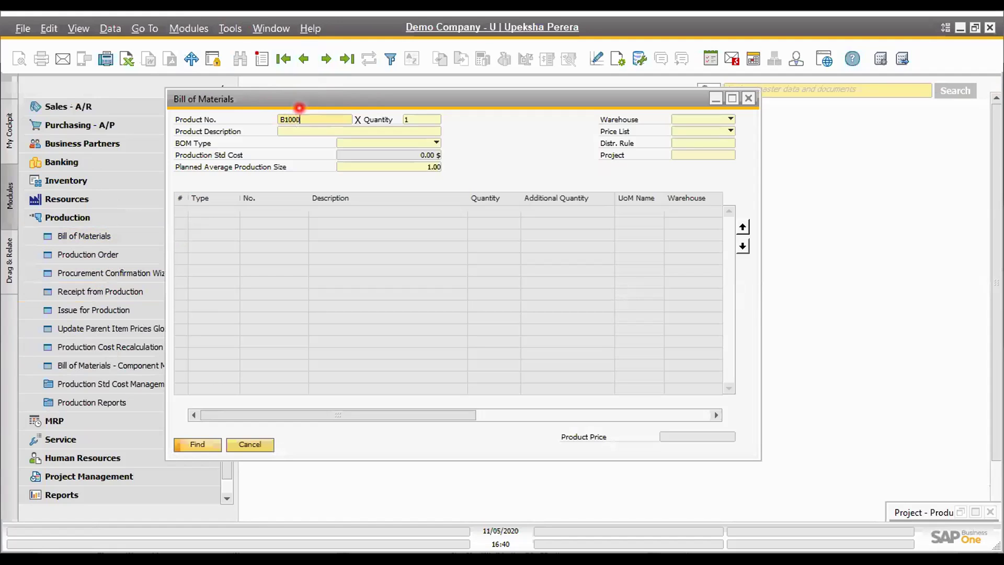
text(7)
key(Return)
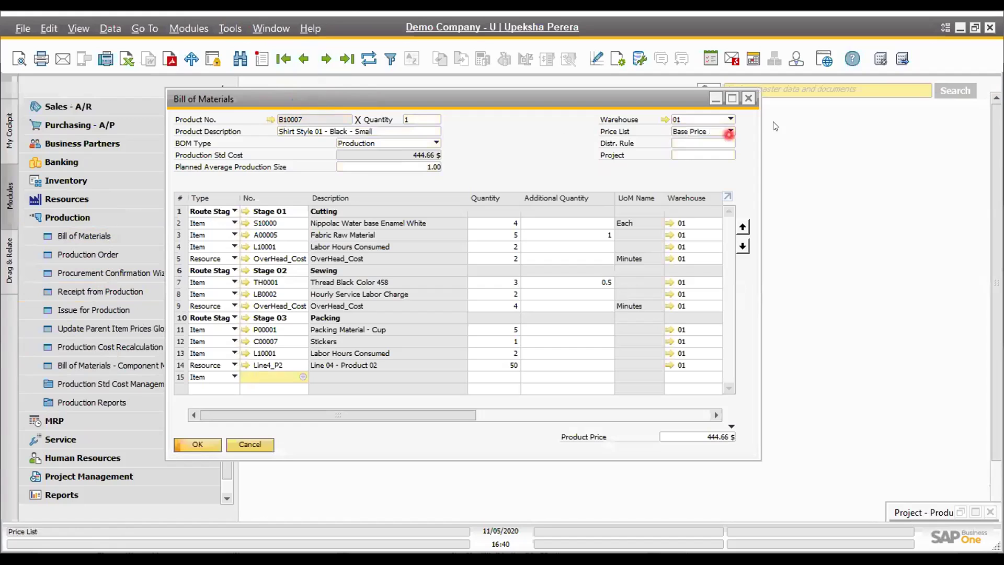
Step: Maximize the bill of materials and view the issue method options for the Nippolac Water base Enamel White item, keeping its setting
click(731, 99)
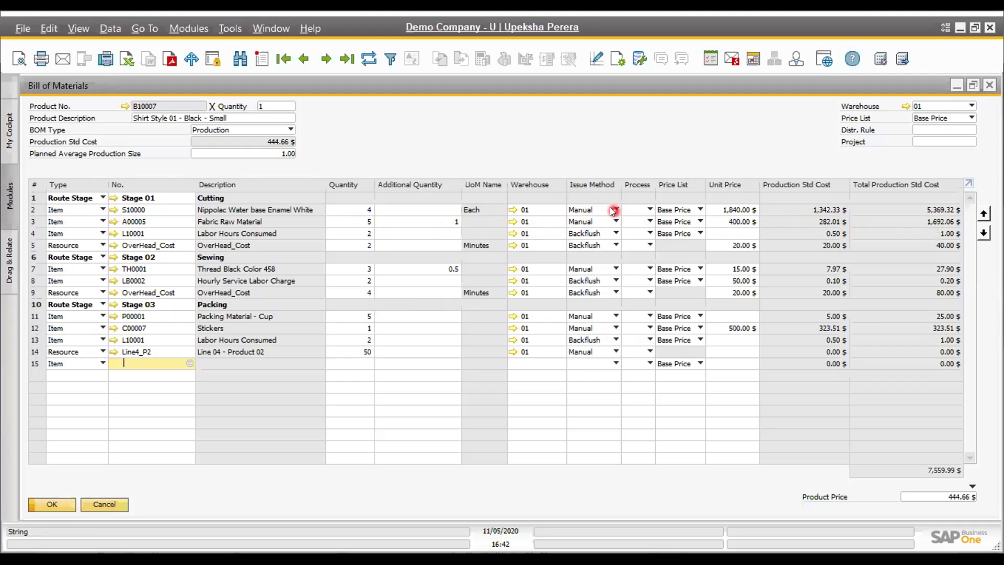
click(600, 222)
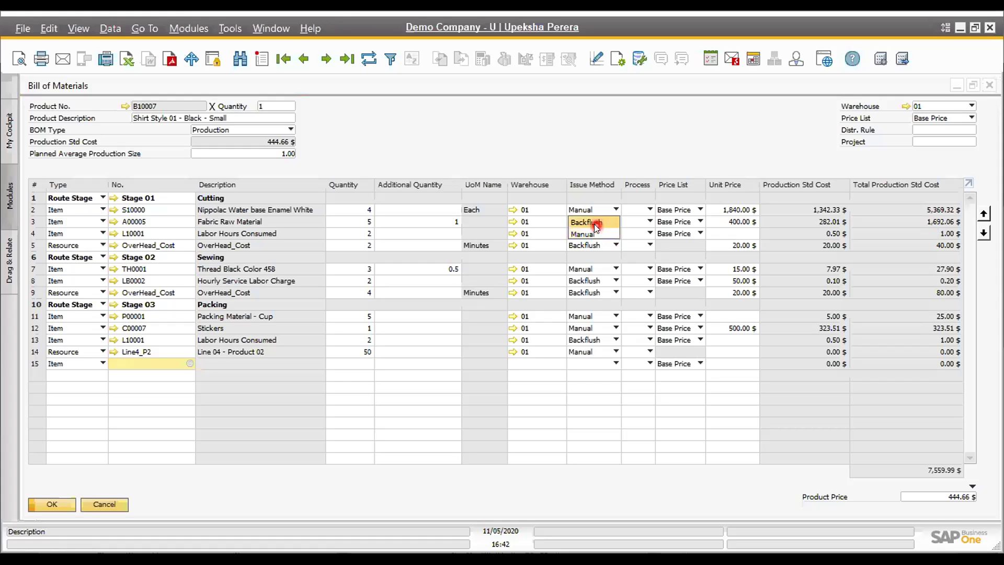
click(664, 156)
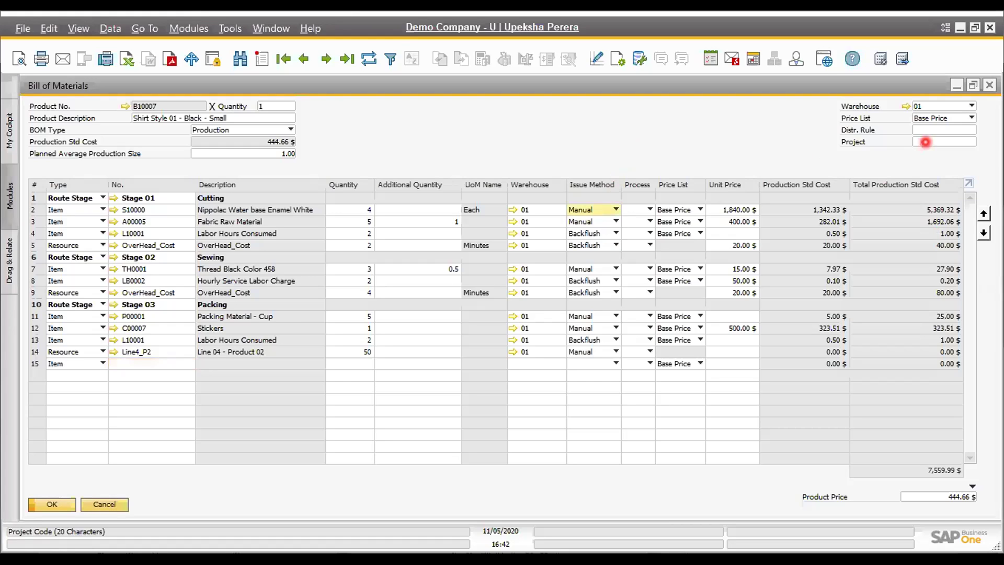
Step: Close the bill of materials and open a new service call in the Service module
click(989, 85)
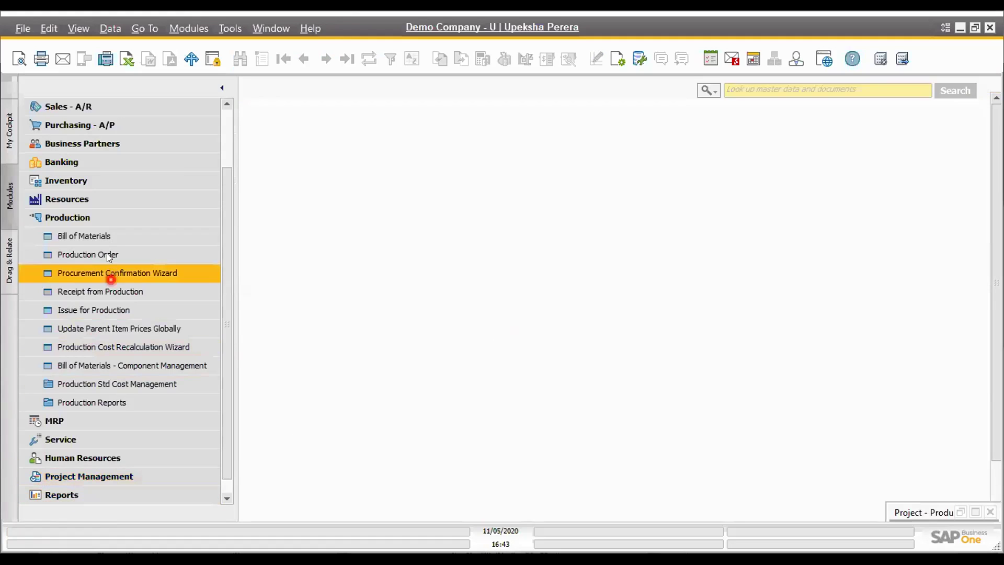
click(125, 218)
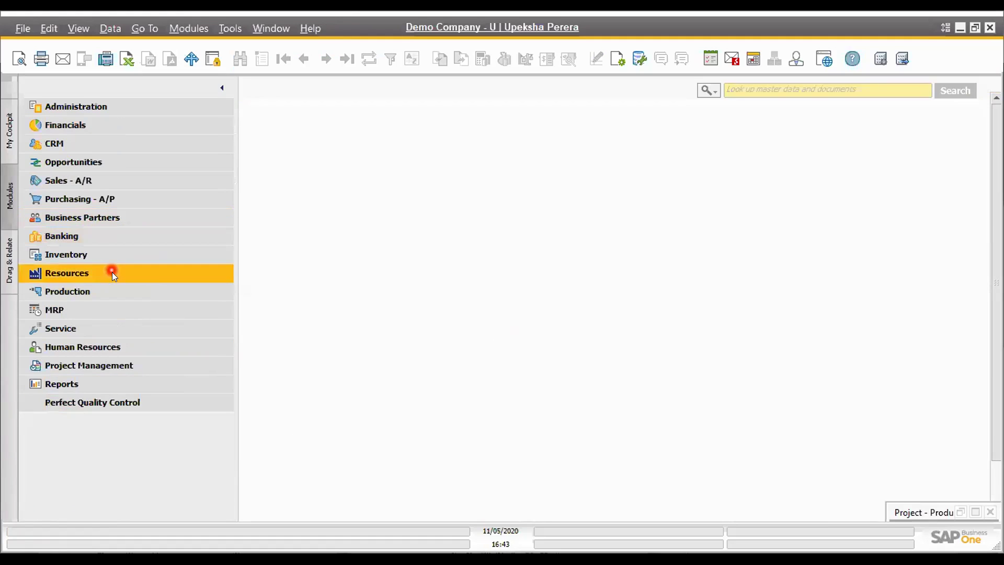
click(110, 332)
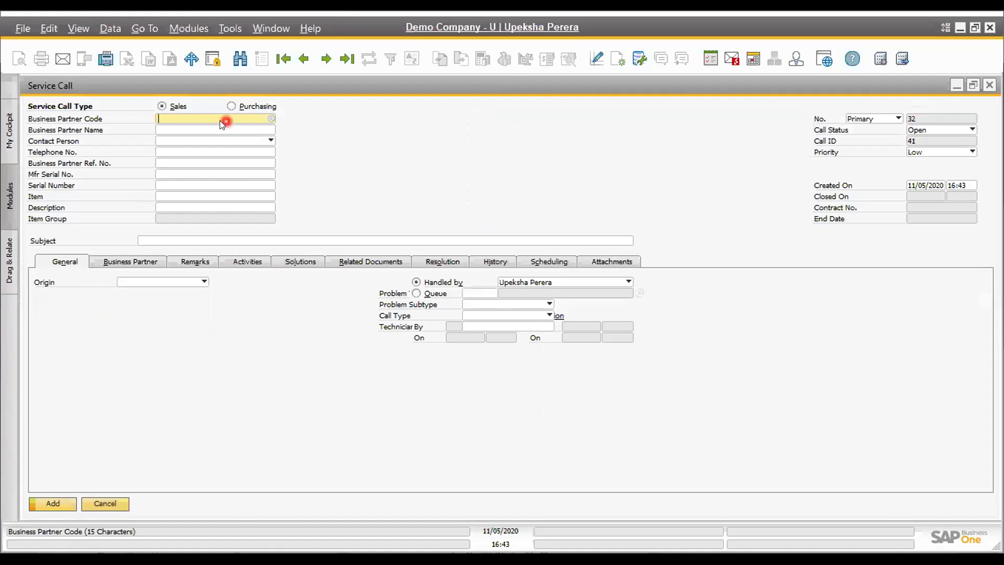
Step: View the list of business partners available for the service call without choosing one
key(Tab)
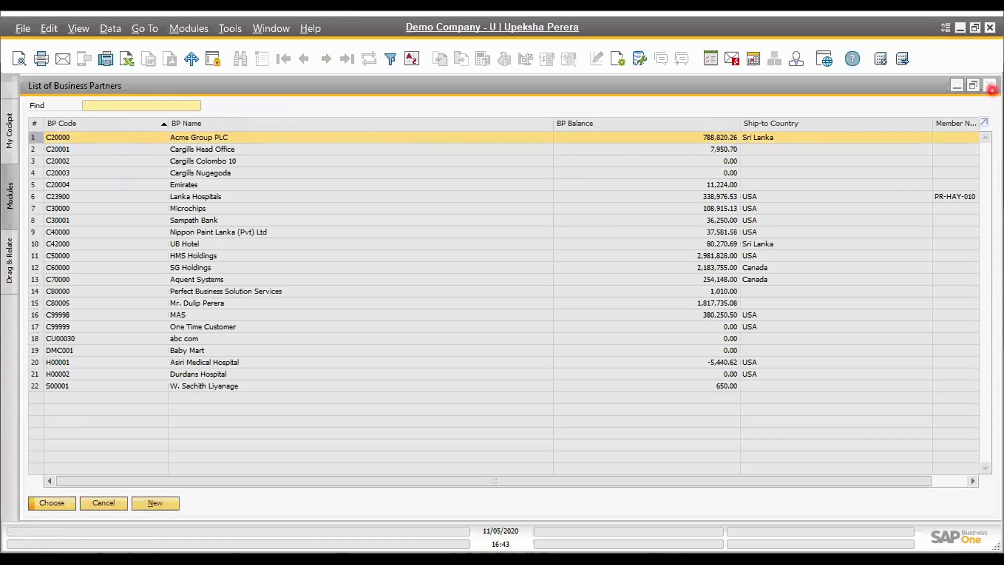
click(989, 84)
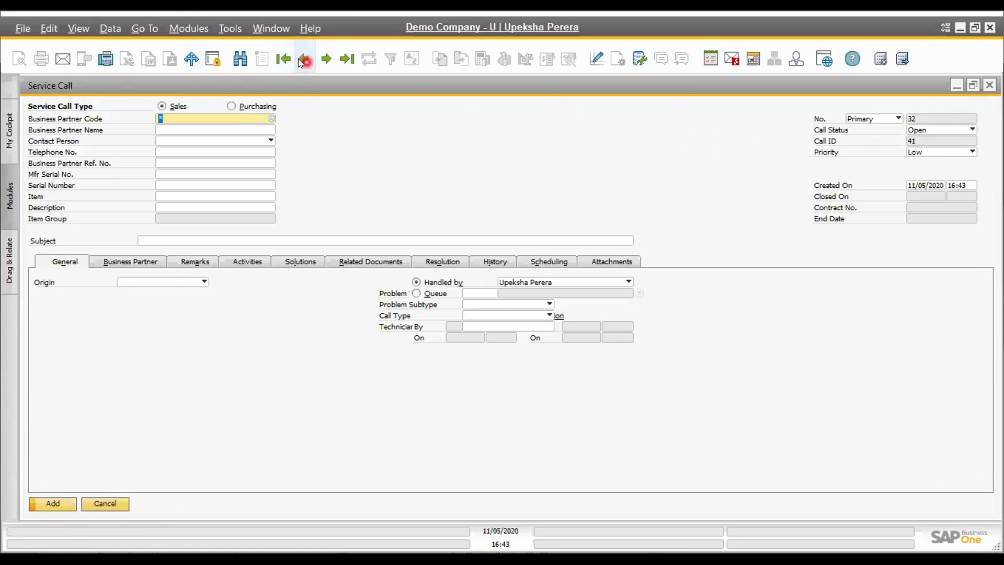
click(299, 59)
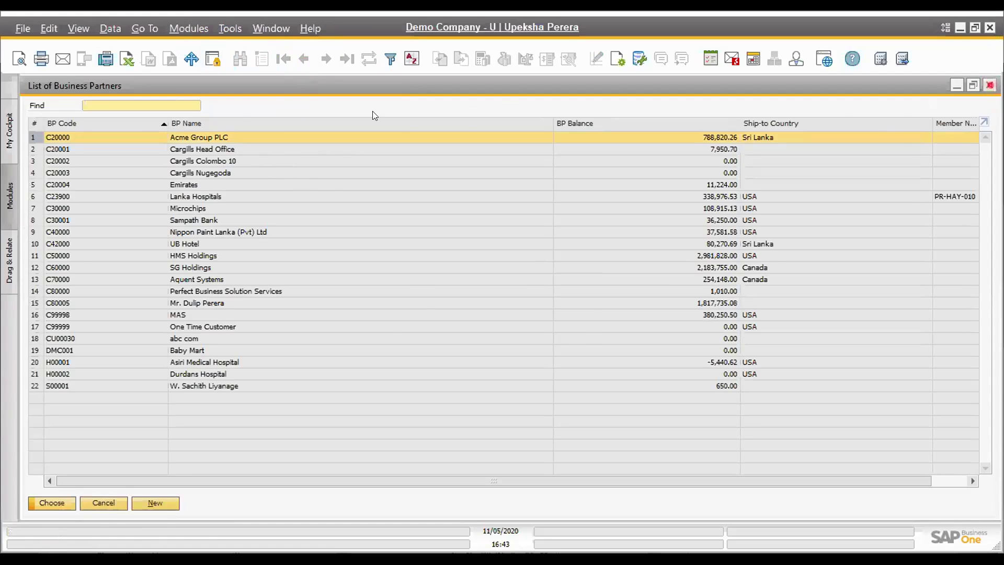
key(Escape)
Step: Discard the unsaved service call entry and display the most recent existing service call
click(243, 103)
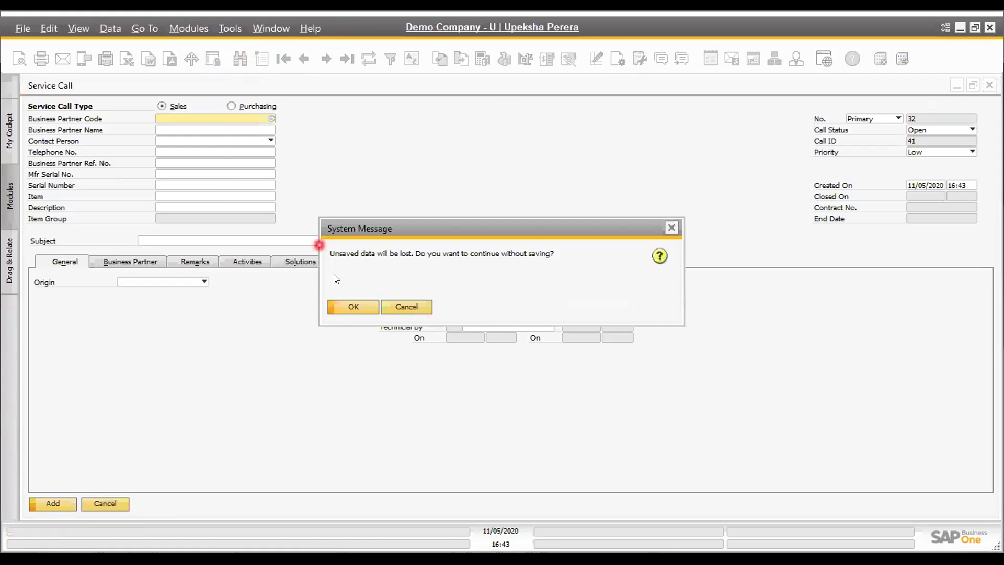
click(345, 305)
click(301, 62)
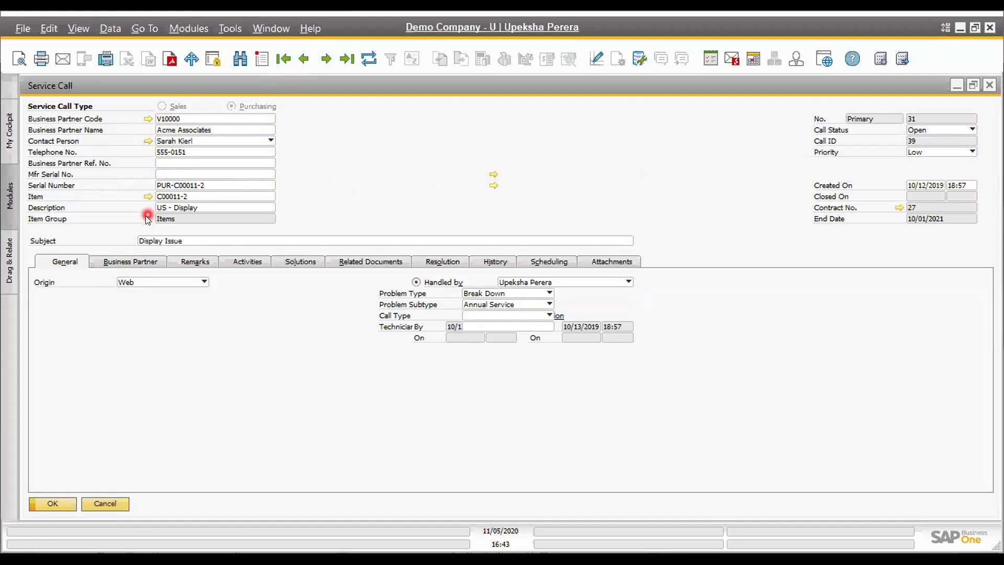
Step: Review the service call's business partner details, remarks, activities, solutions, related documents, resolution and history
click(125, 264)
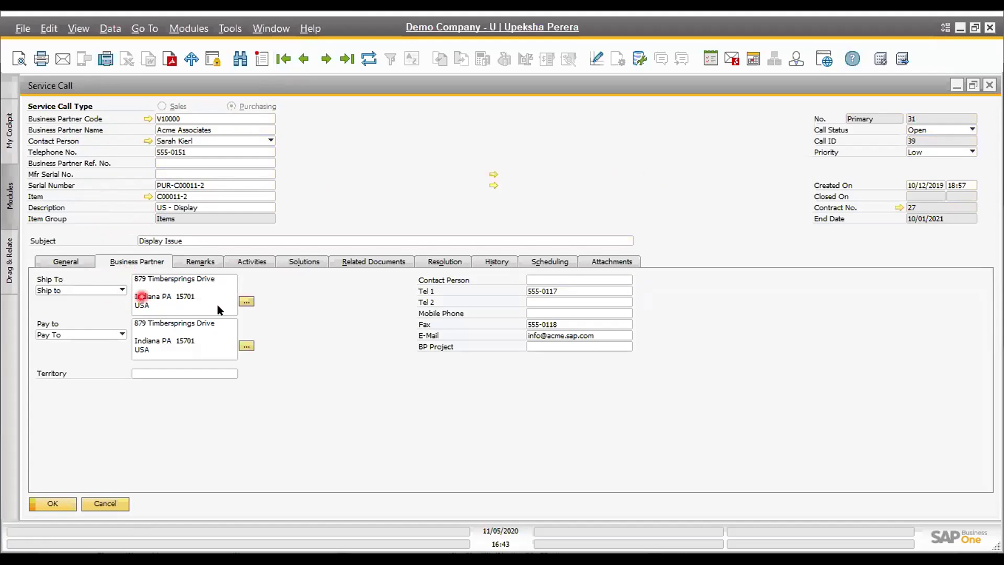
click(197, 261)
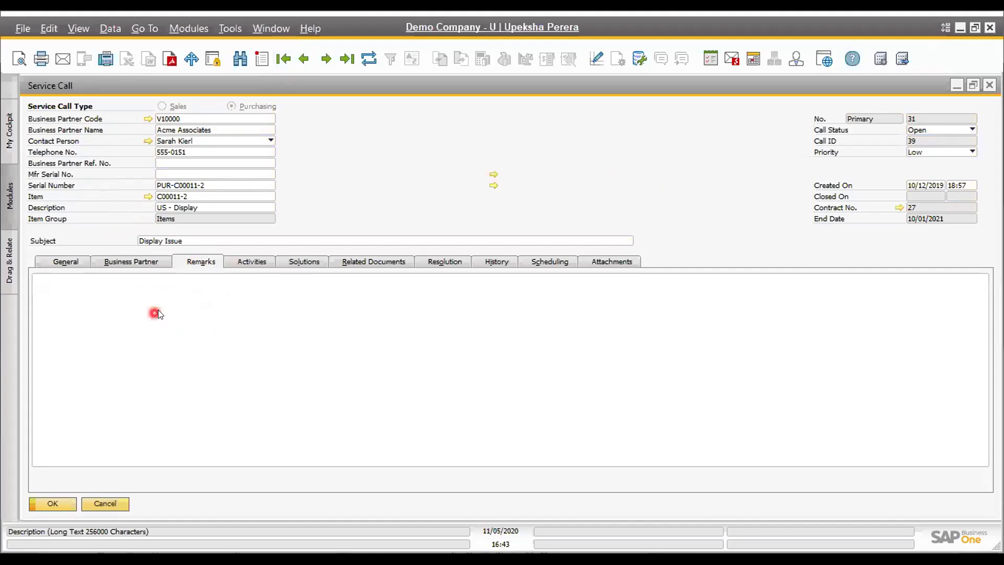
click(254, 262)
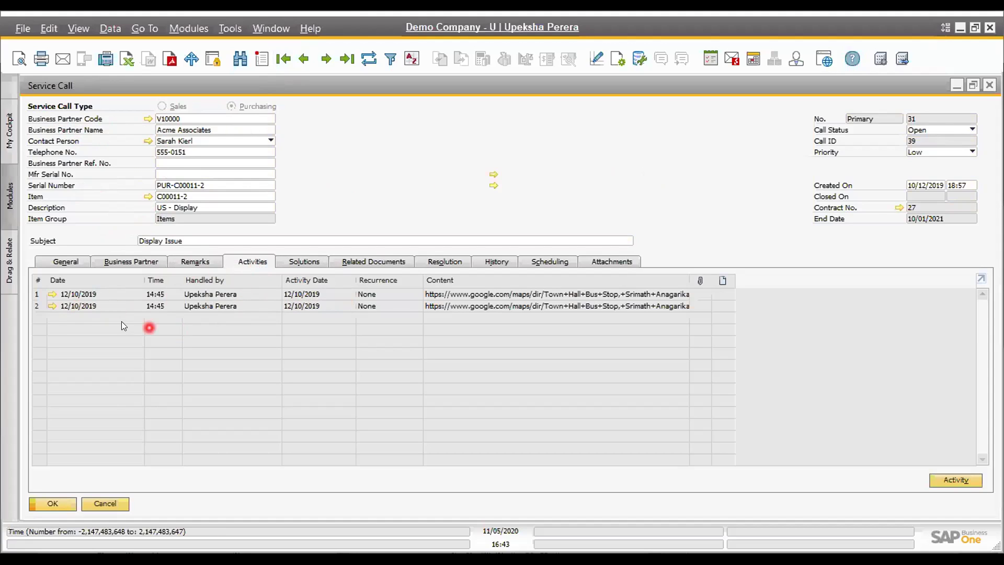
click(308, 261)
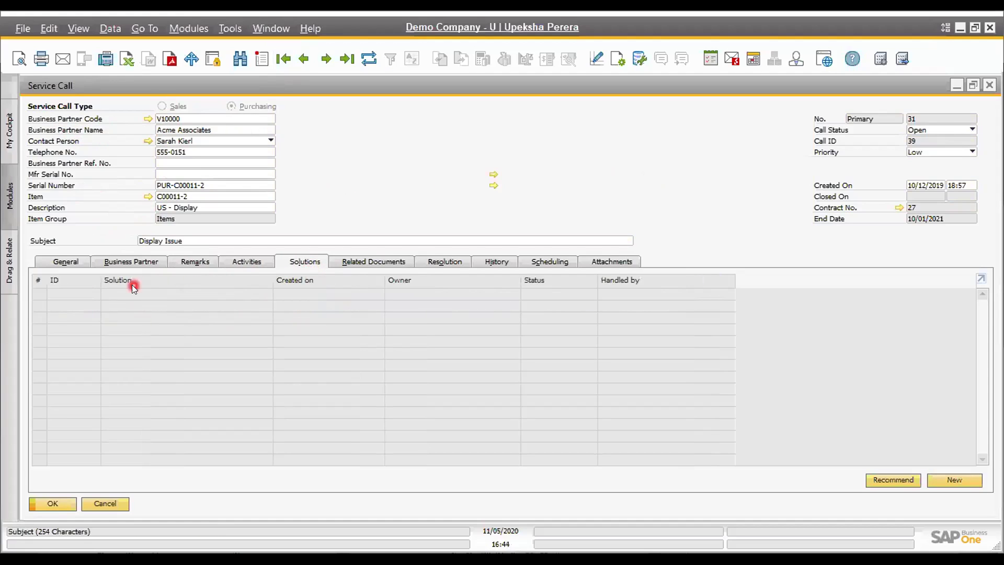
click(382, 263)
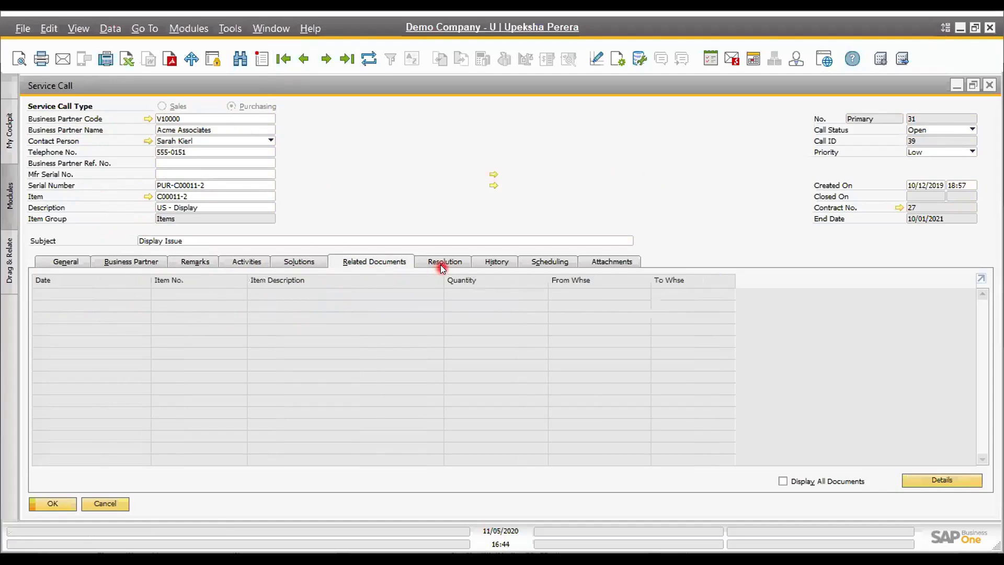
click(490, 263)
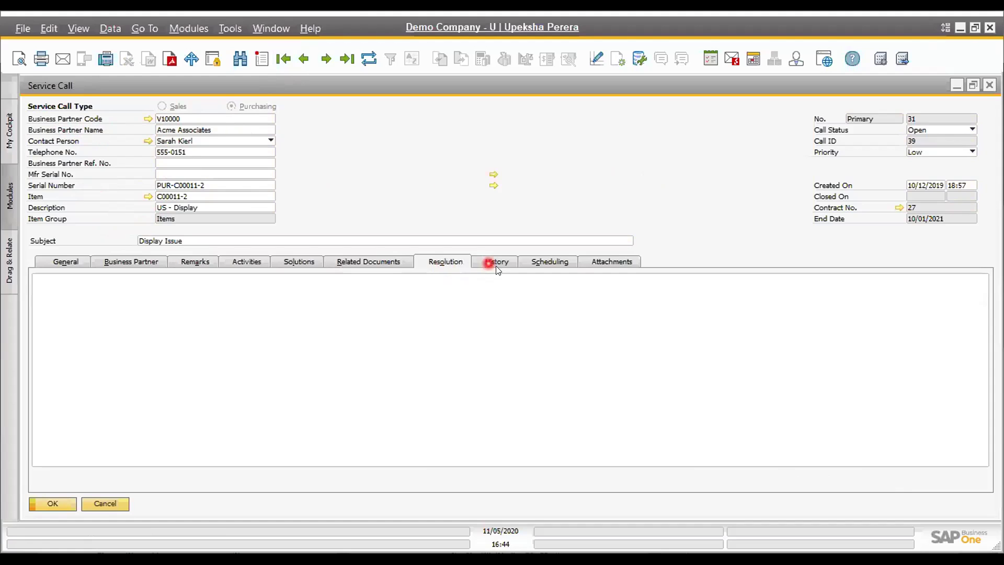